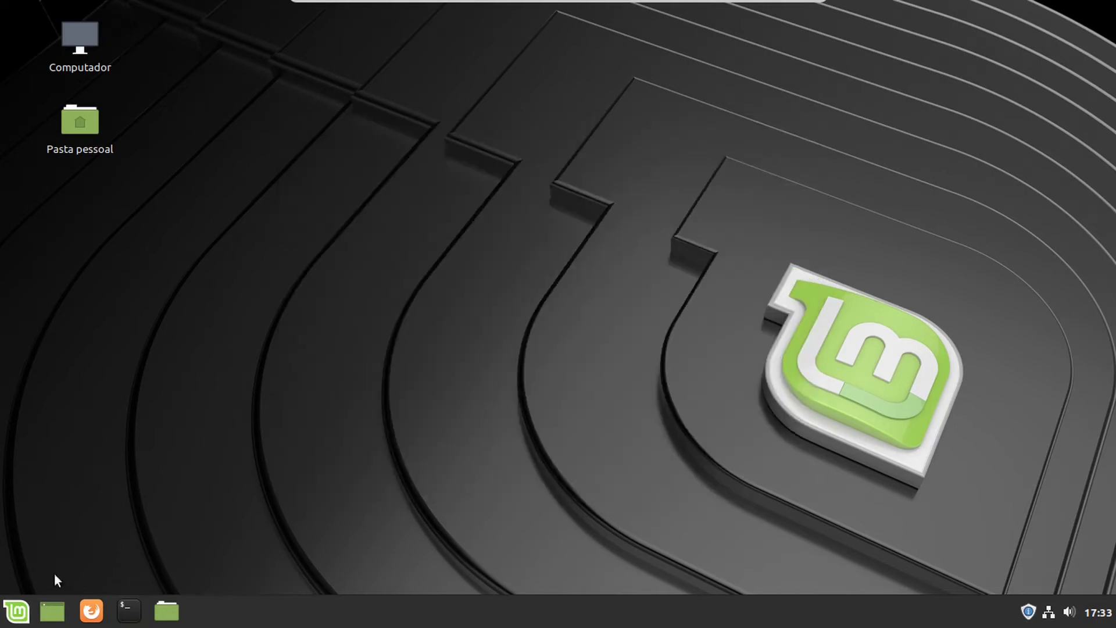
Search the installed applications for "deja" and launch the Backups tool.
click(16, 610)
text(back)
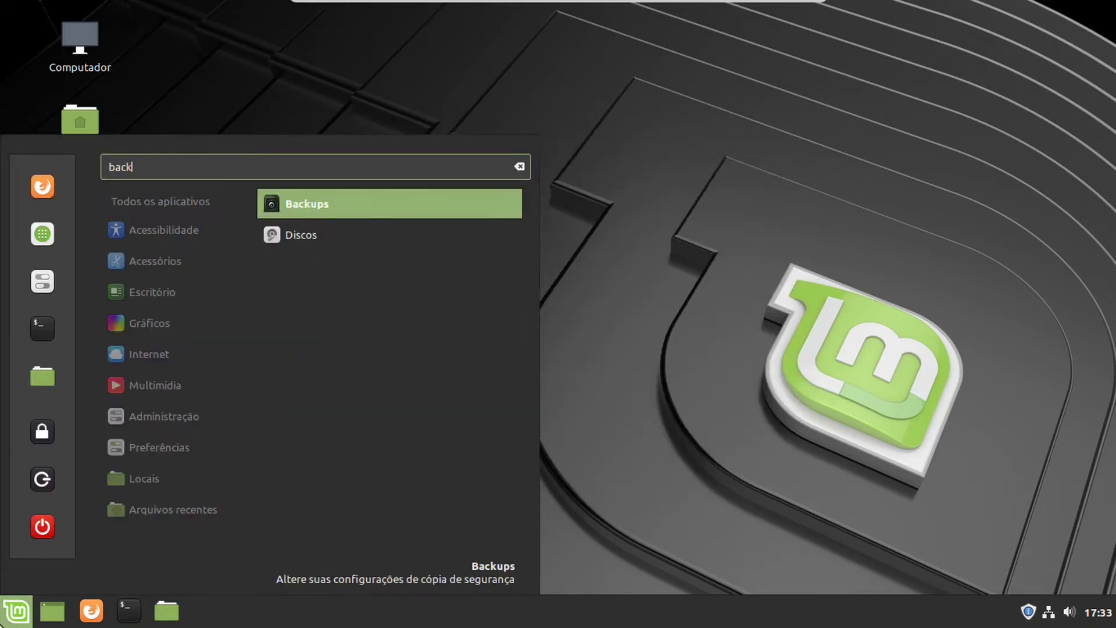
key(BackSpace)
key(BackSpace)
key(BackSpace)
key(BackSpace)
text(dajal)
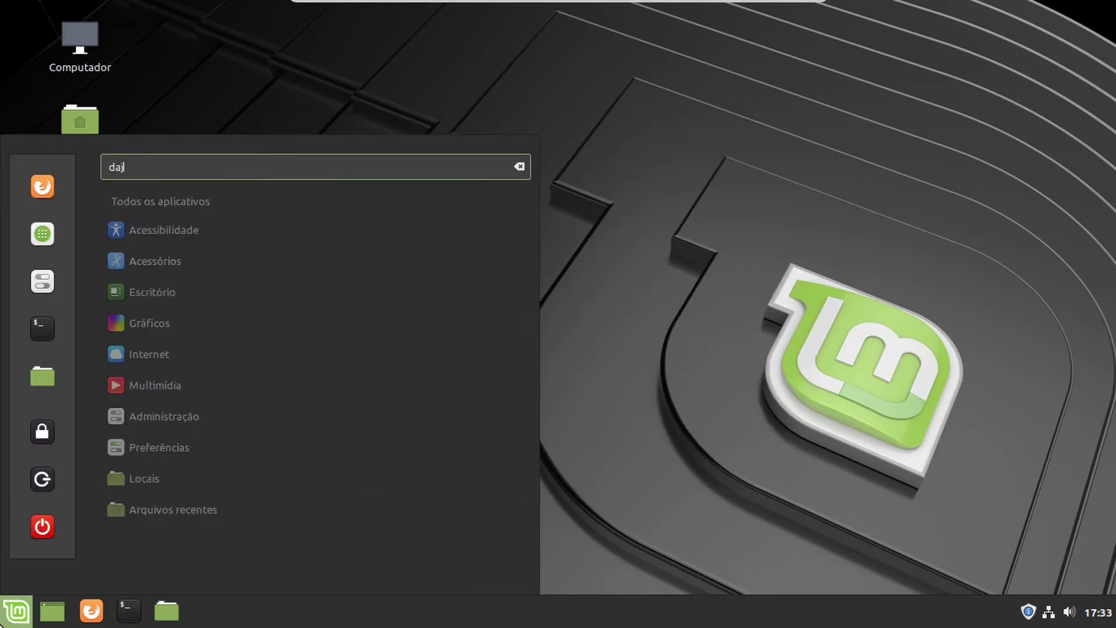
key(BackSpace)
key(BackSpace)
key(BackSpace)
text(eja)
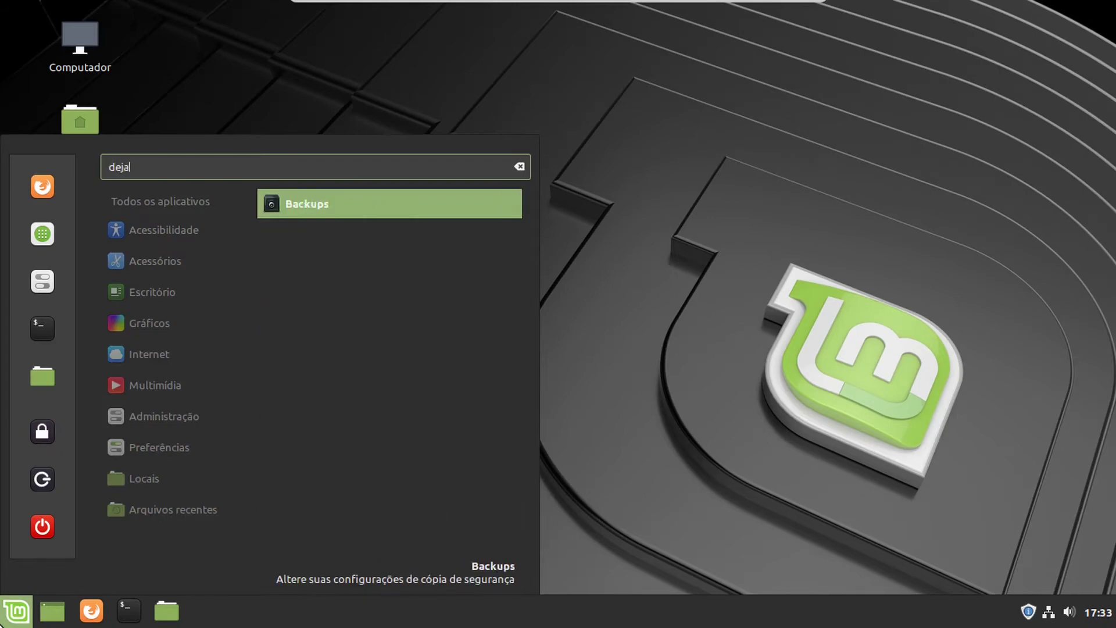
click(298, 205)
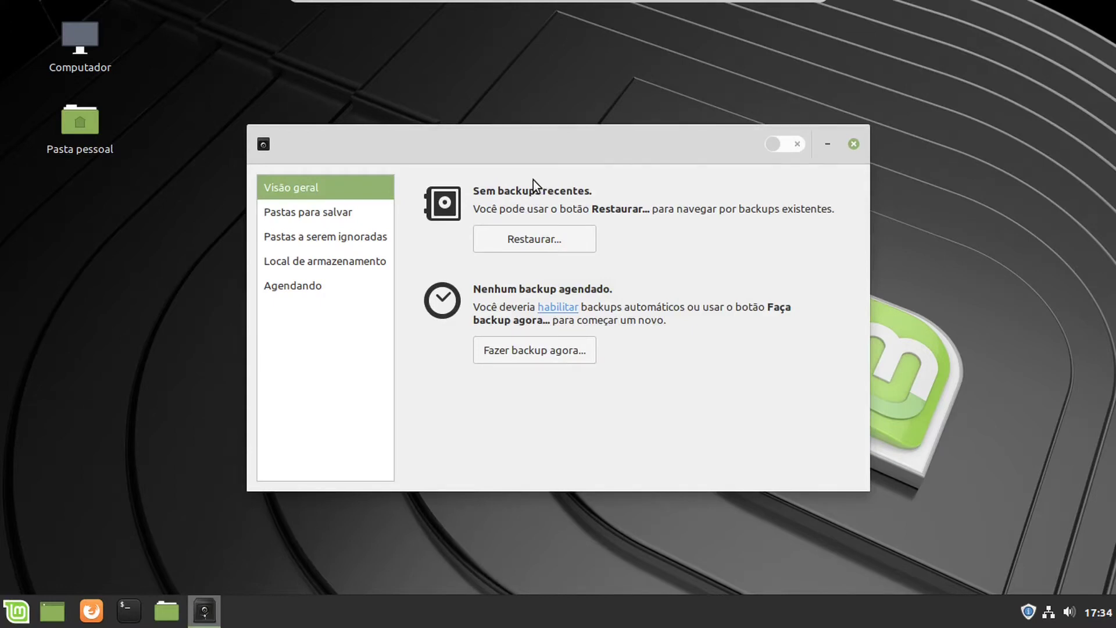
Check the activity slide, then create a folder named Backup in the personal folder (Pasta pessoal).
key(ctrl+alt+Left)
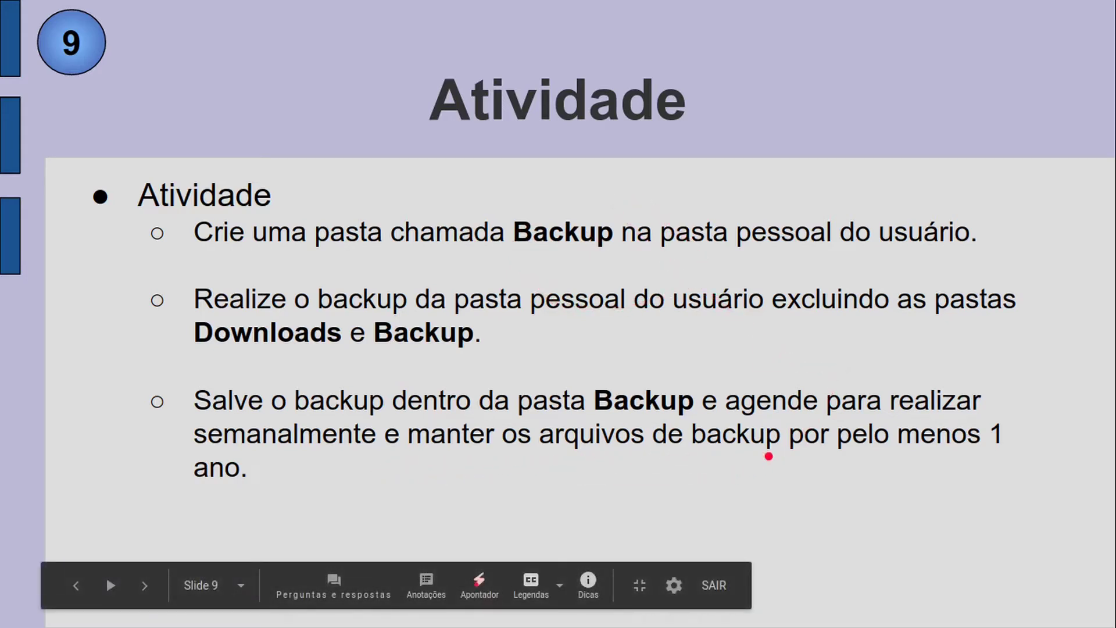
key(ctrl+alt+Right)
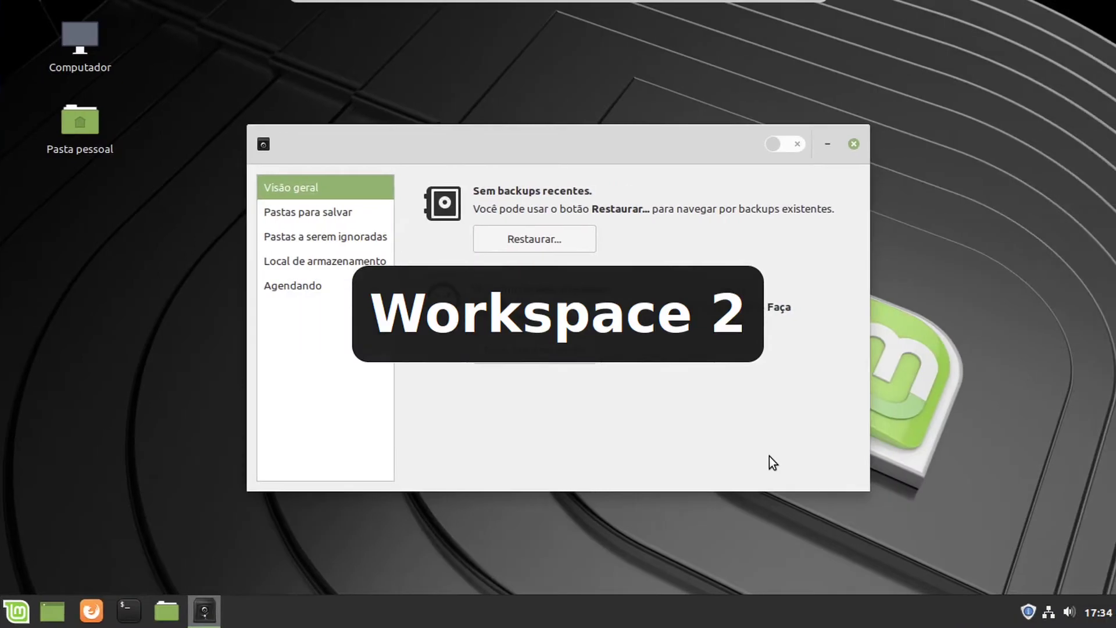
double_click(71, 127)
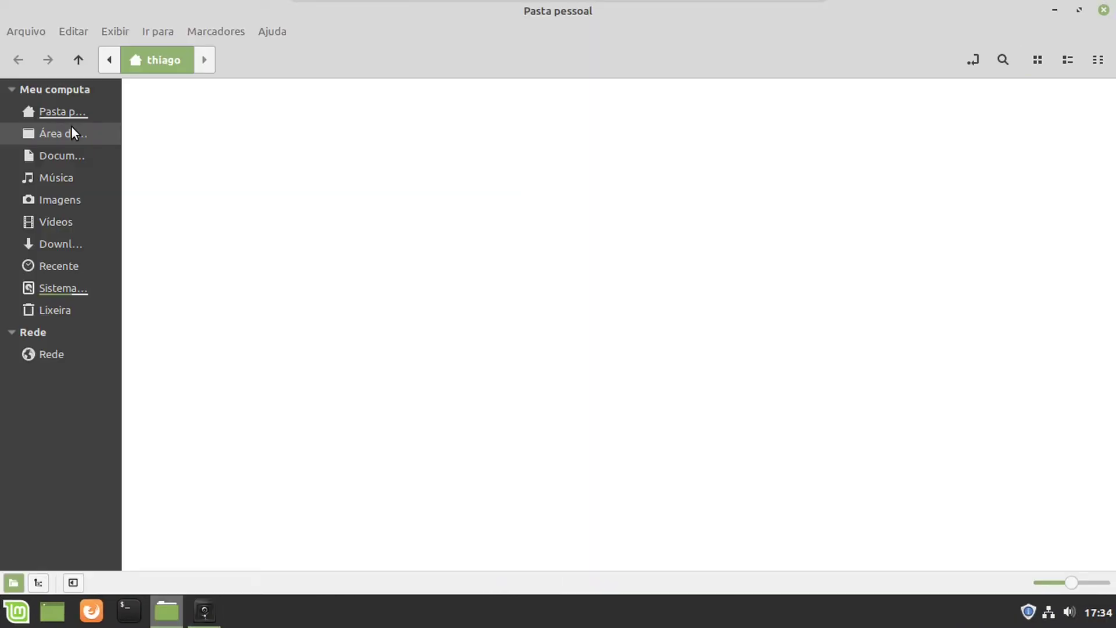
right_click(368, 220)
click(388, 231)
text(B)
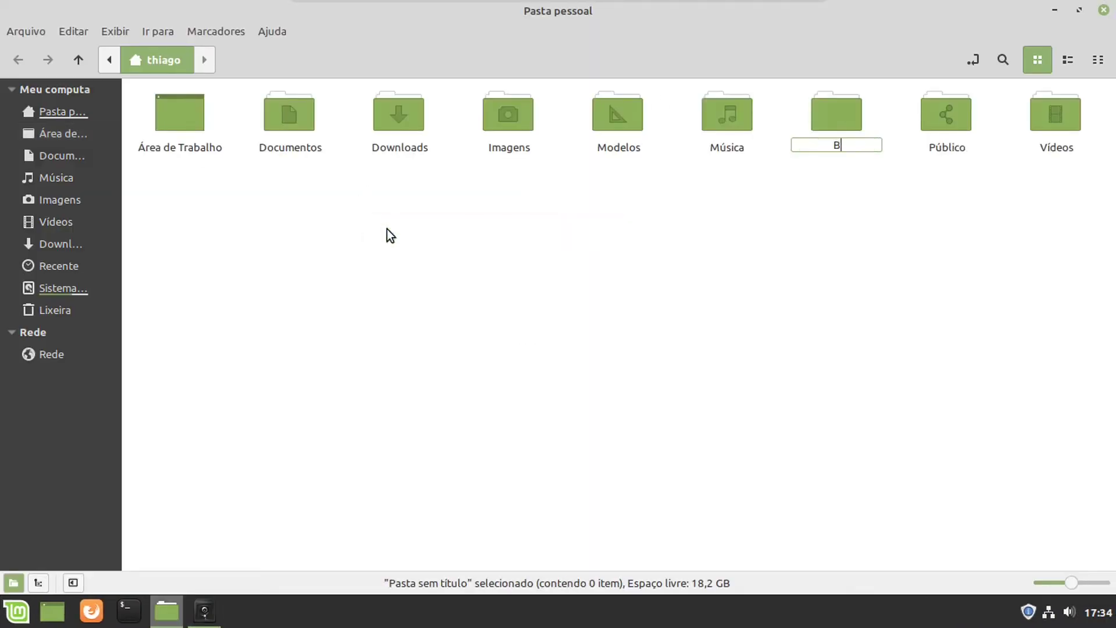
text(ackup)
key(Return)
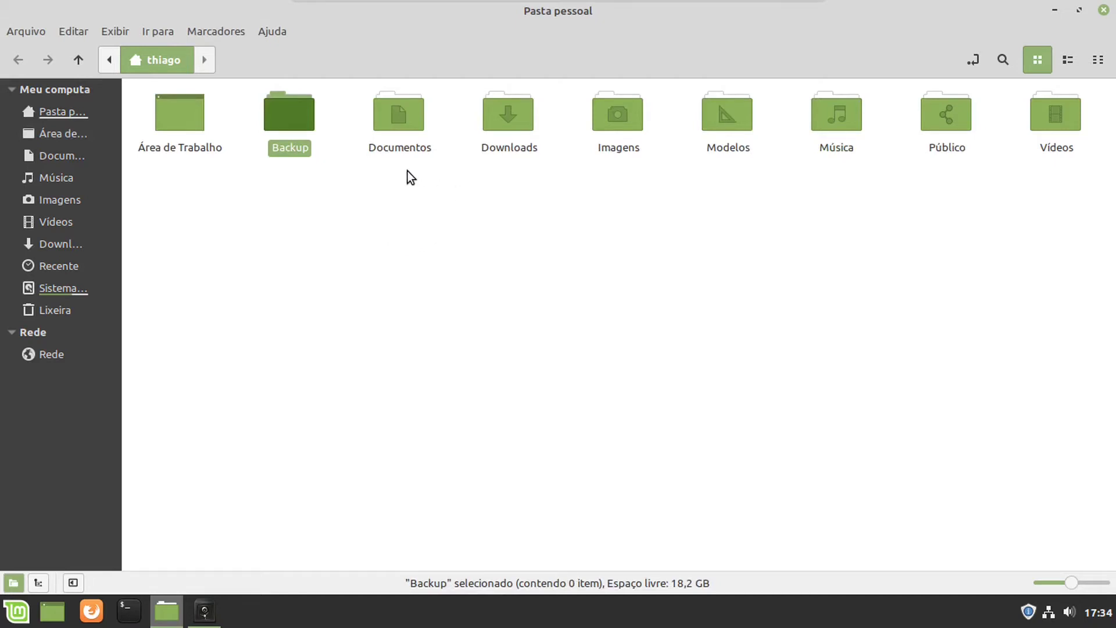
Return to the Backups window and turn on automatic backups.
drag(428, 177, 1072, 125)
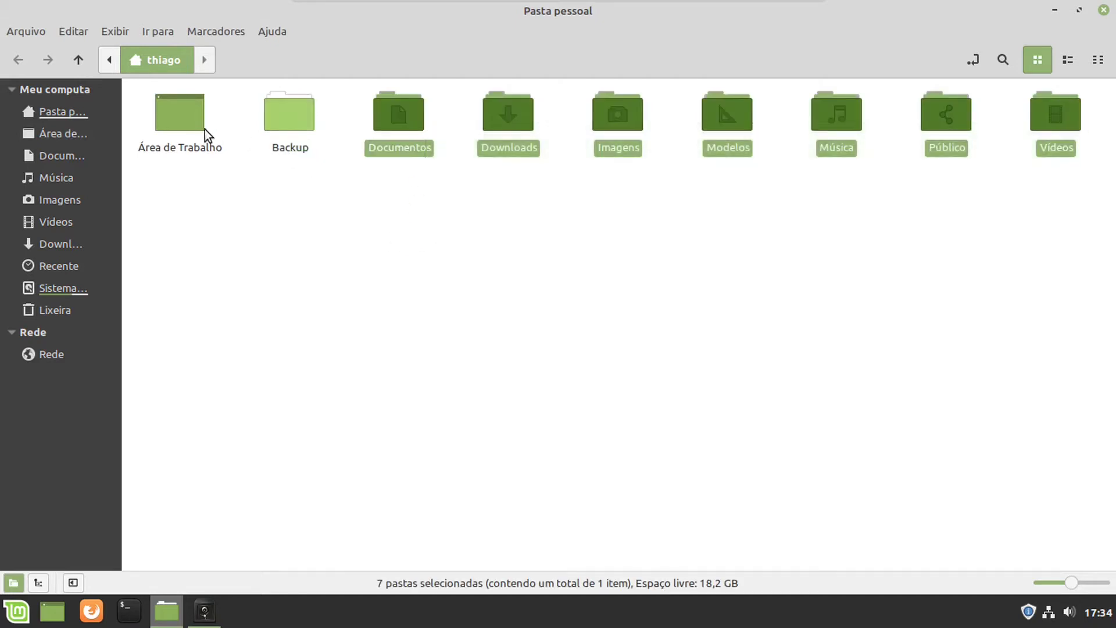
click(294, 113)
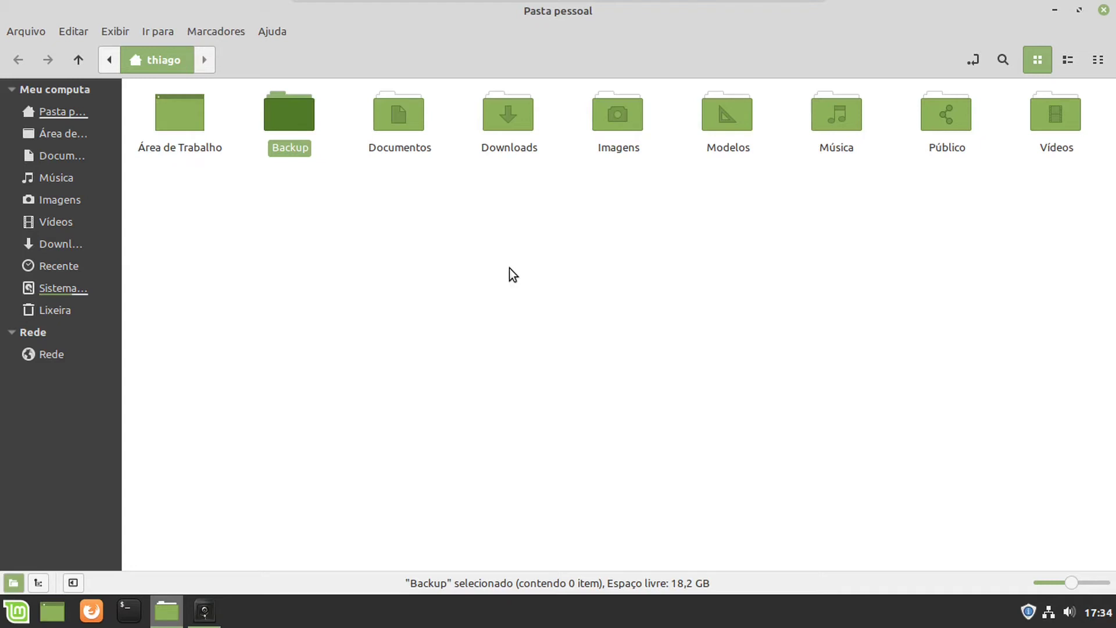
click(204, 611)
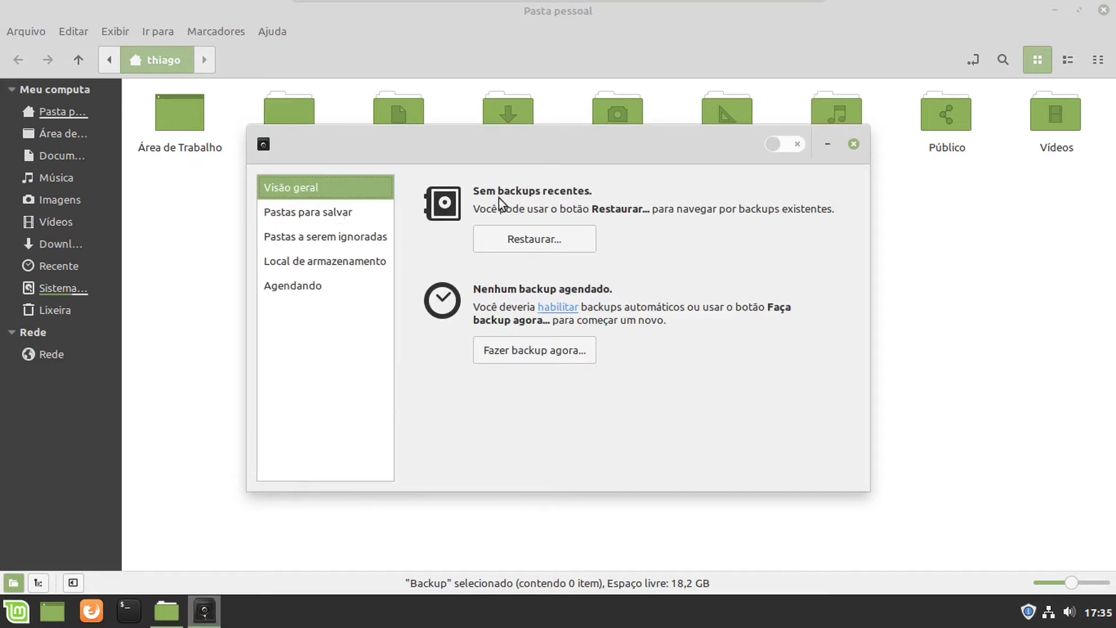
click(780, 143)
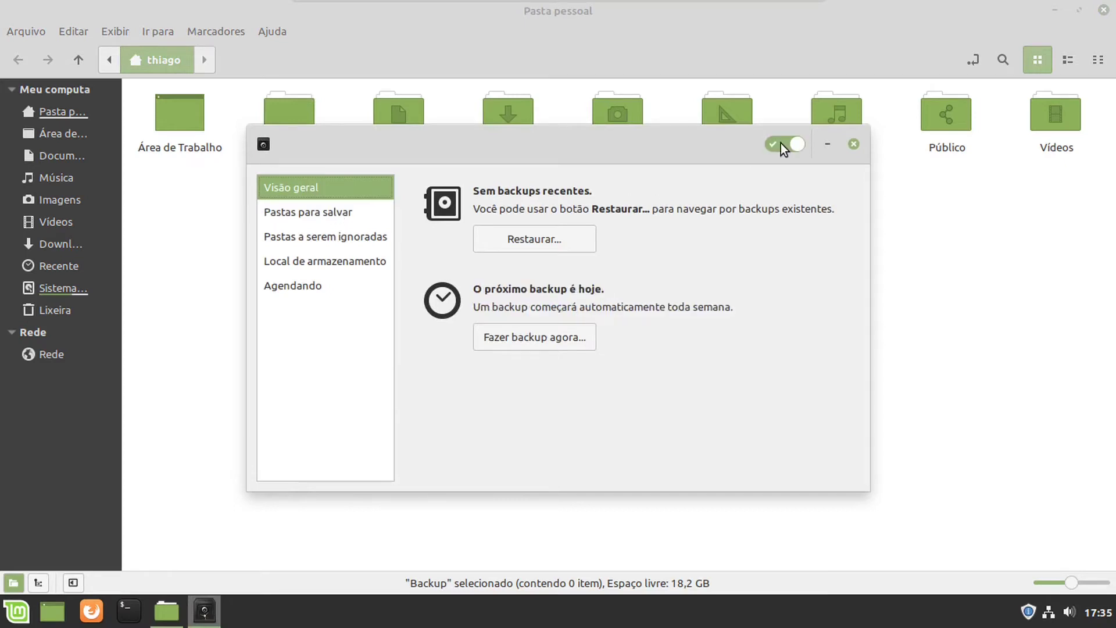
Review the folders to save and add the personal folder's Backup folder to the ignored folders (Pastas a serem ignoradas).
click(325, 214)
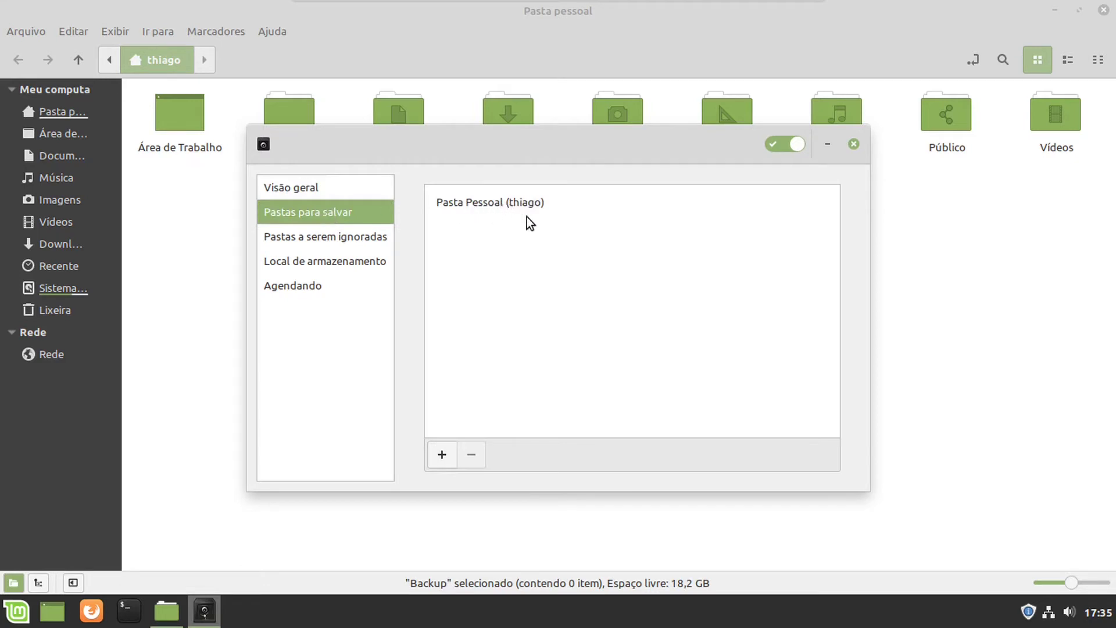
click(354, 239)
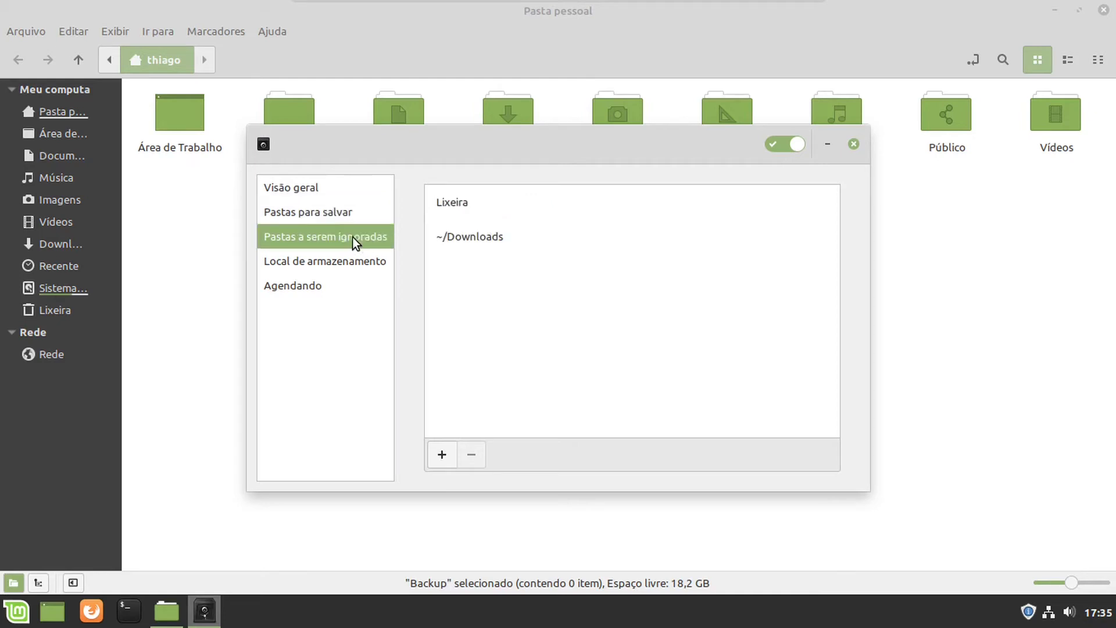
click(459, 208)
click(494, 237)
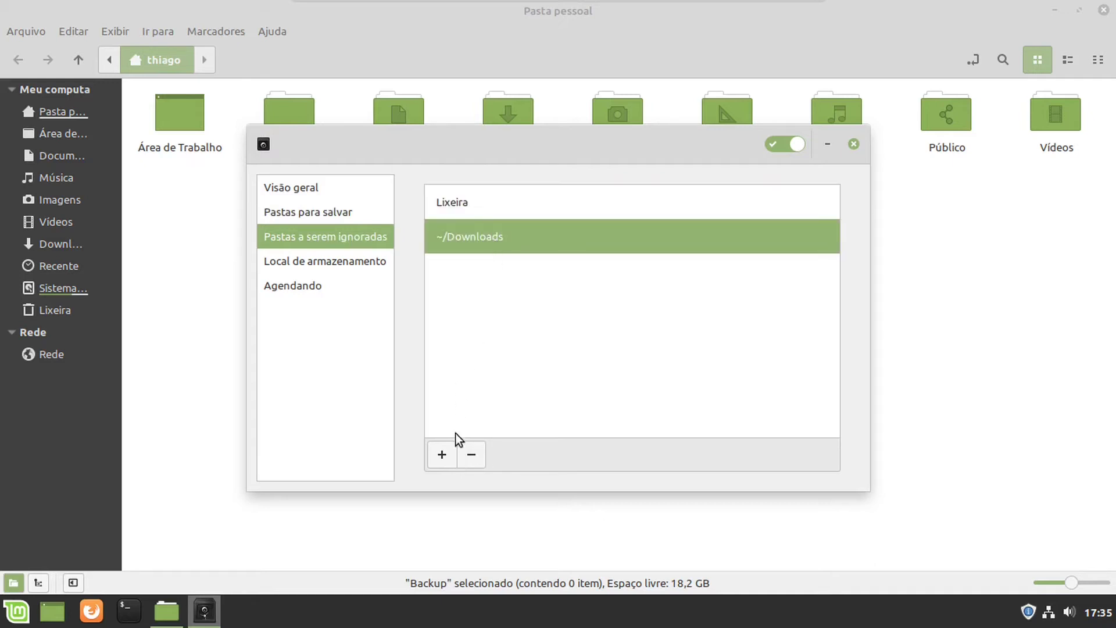
click(443, 455)
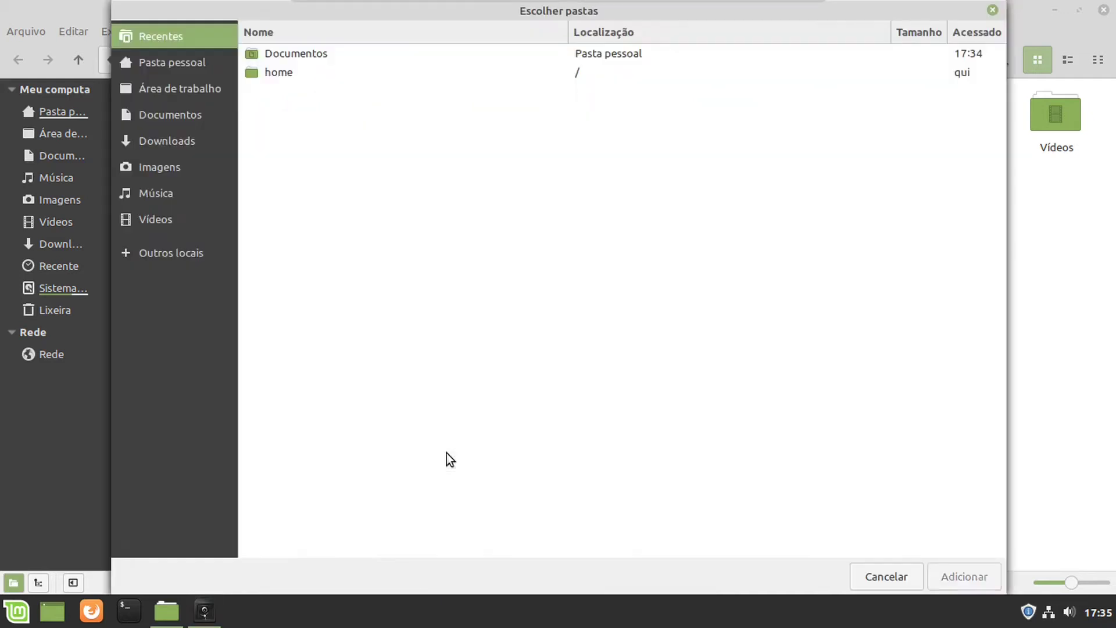
click(186, 63)
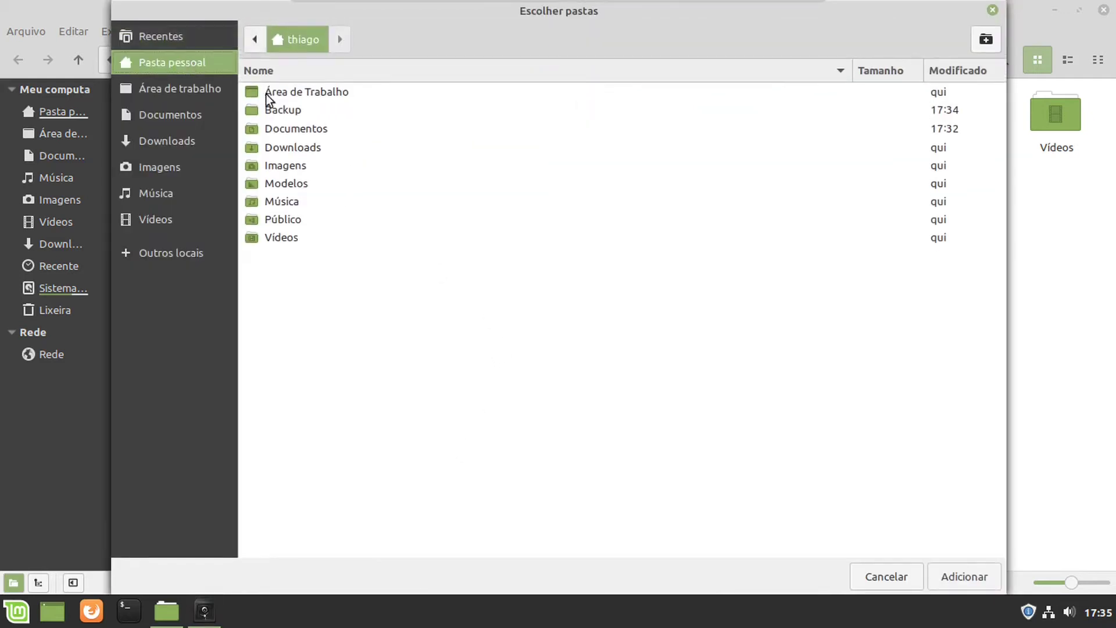
click(302, 113)
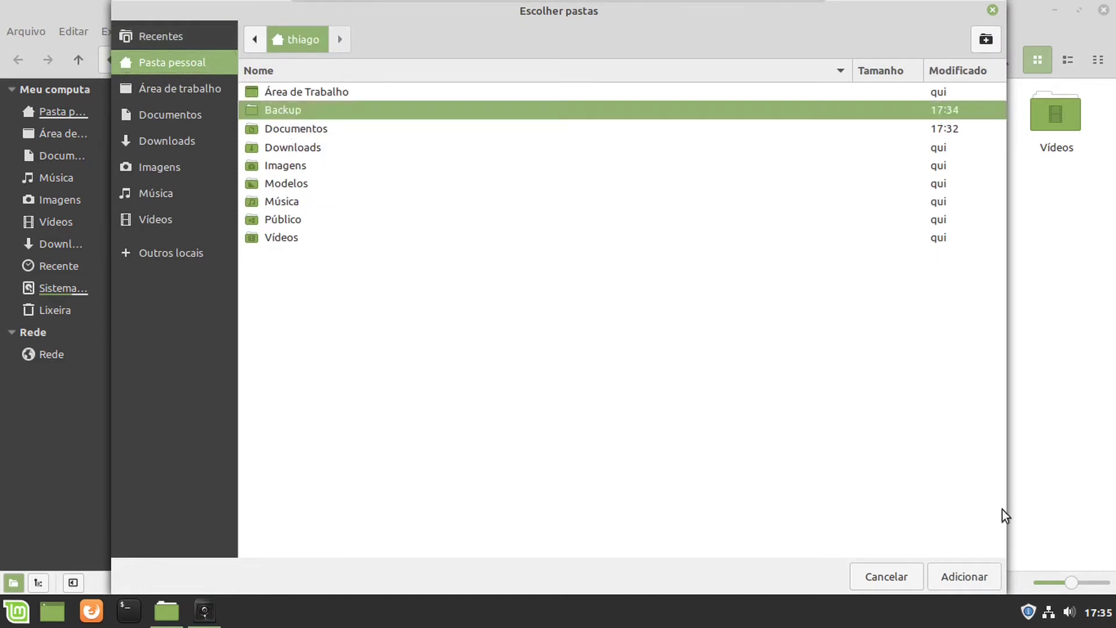
click(964, 578)
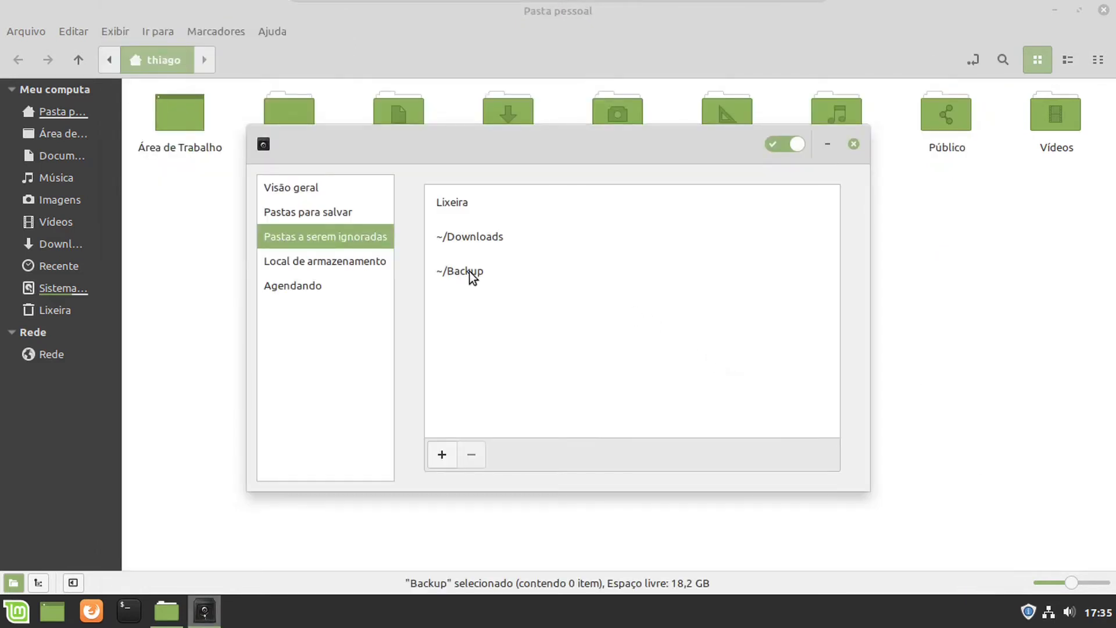
Look through the storage location options, including Network Server, and set the backup storage location to Pasta pessoal.
click(343, 264)
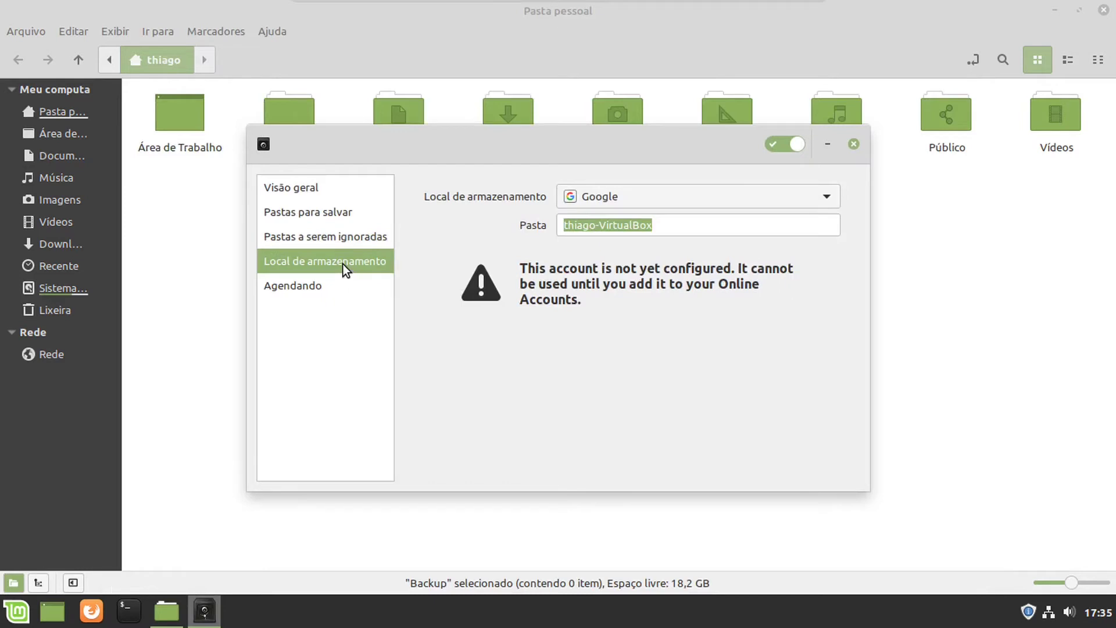
click(822, 197)
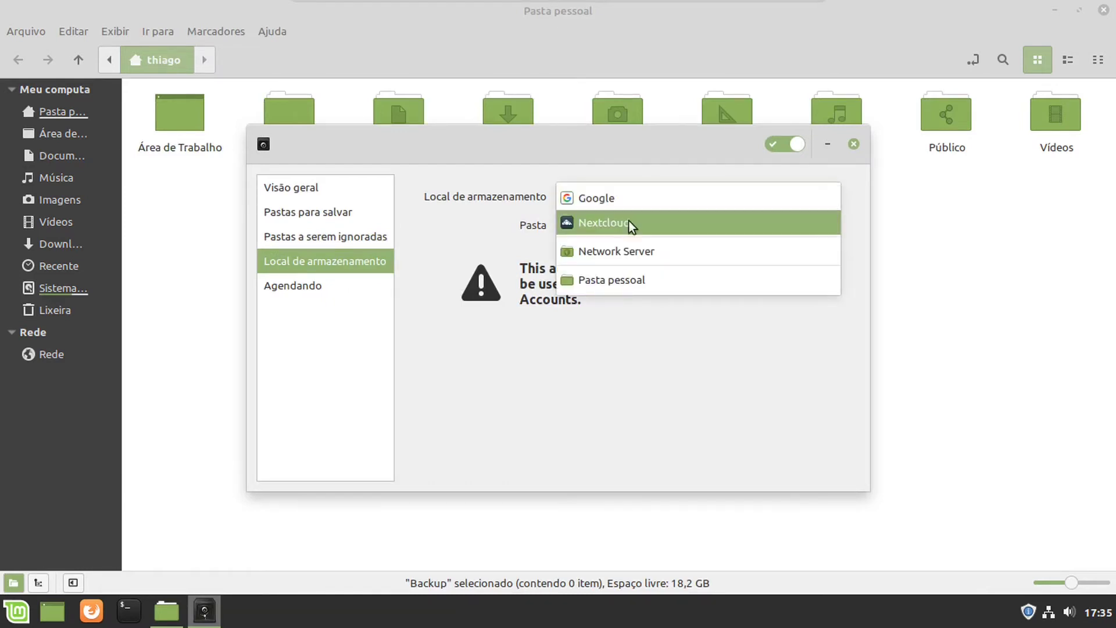
click(667, 253)
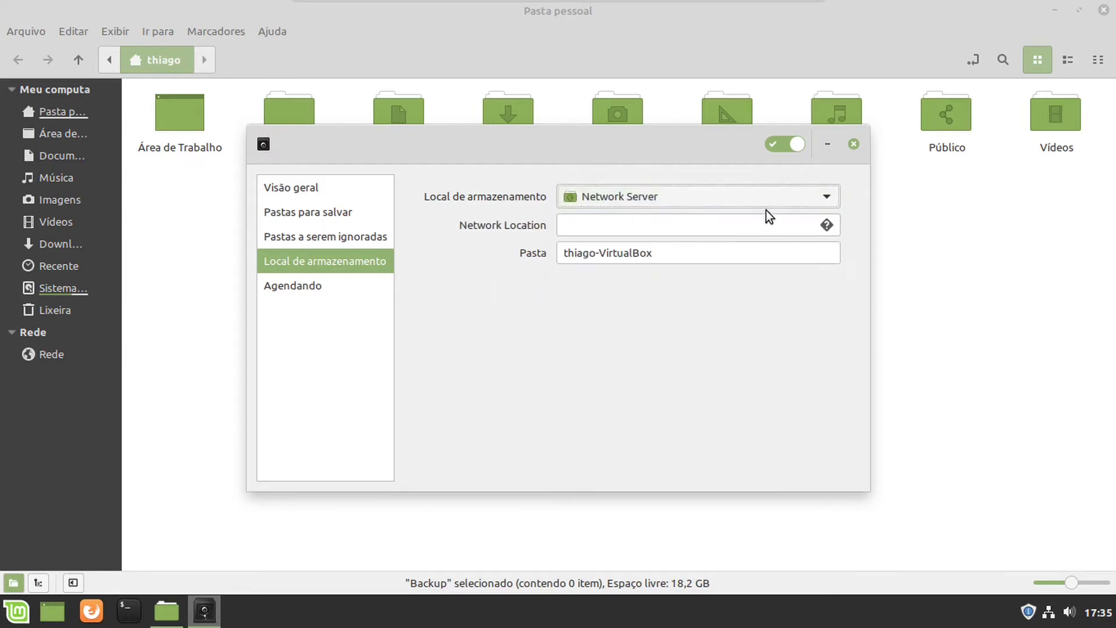
click(814, 190)
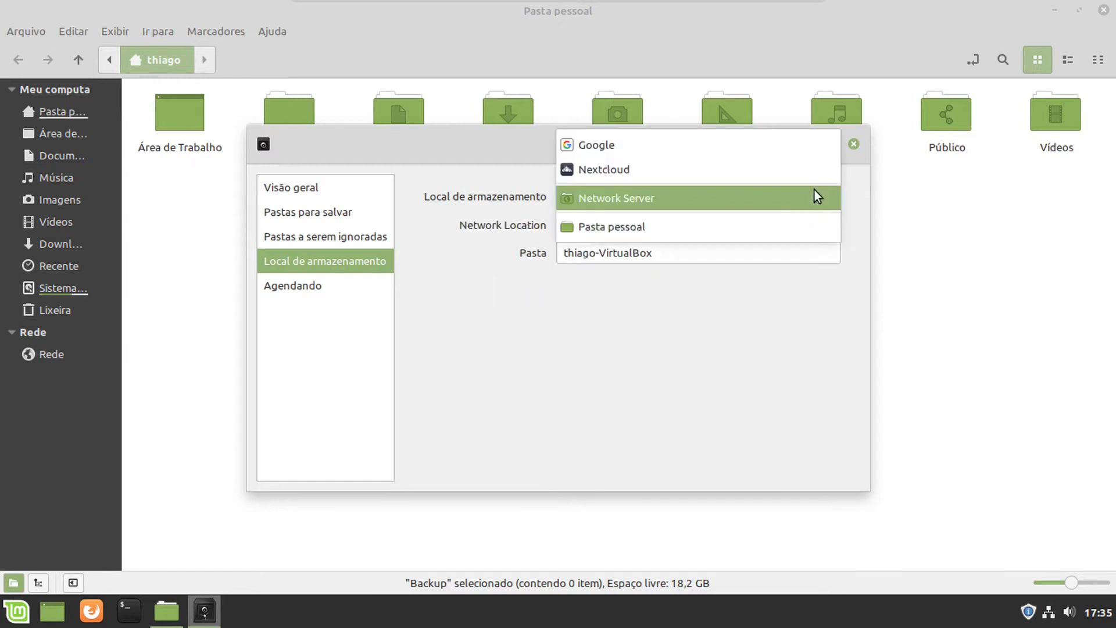
click(637, 227)
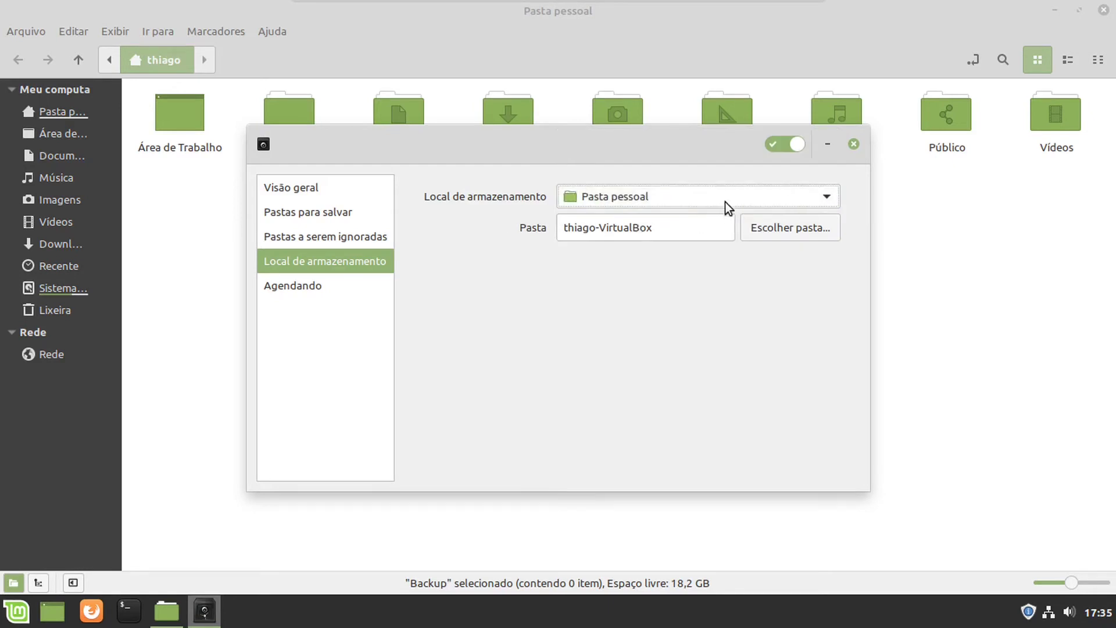
Choose the Backup folder inside the personal folder as the storage folder for the backups.
click(779, 232)
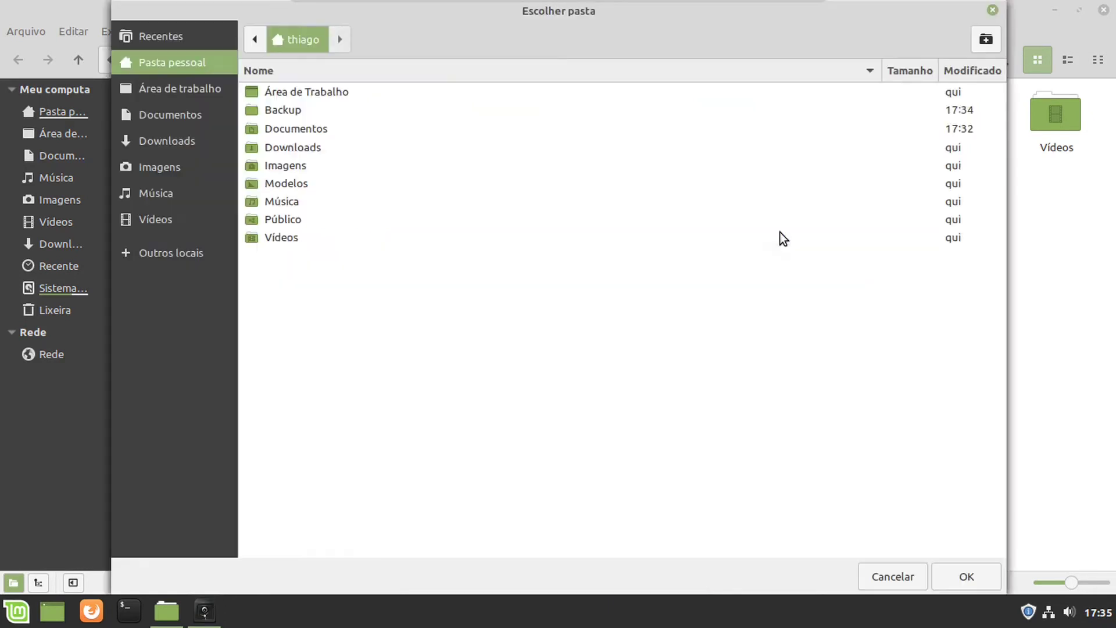
click(161, 259)
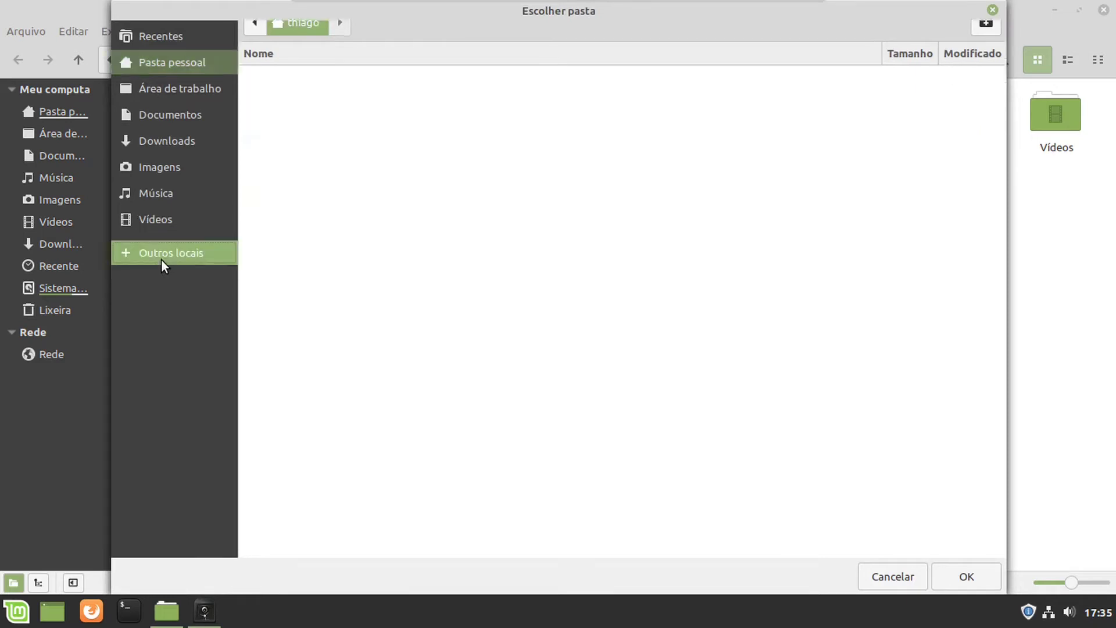
click(180, 61)
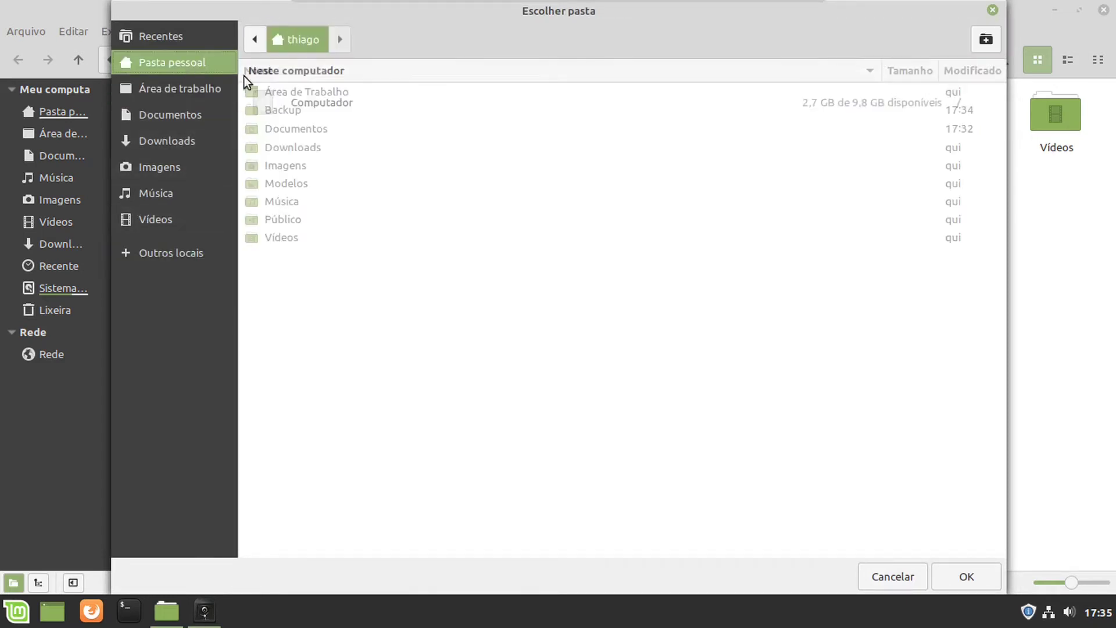
click(290, 115)
double_click(291, 115)
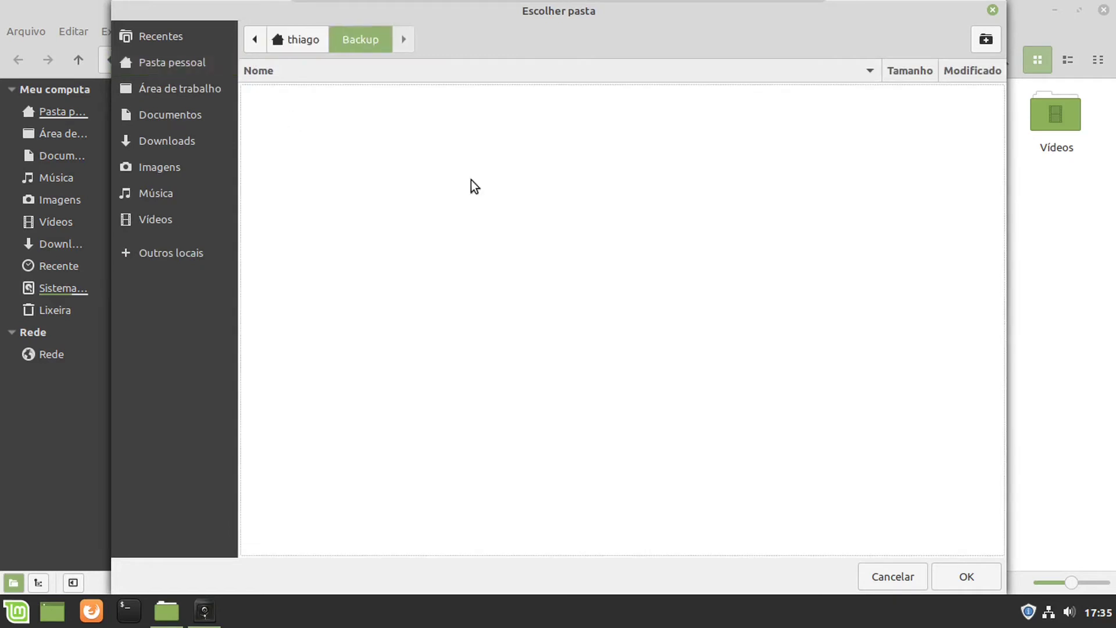
click(958, 576)
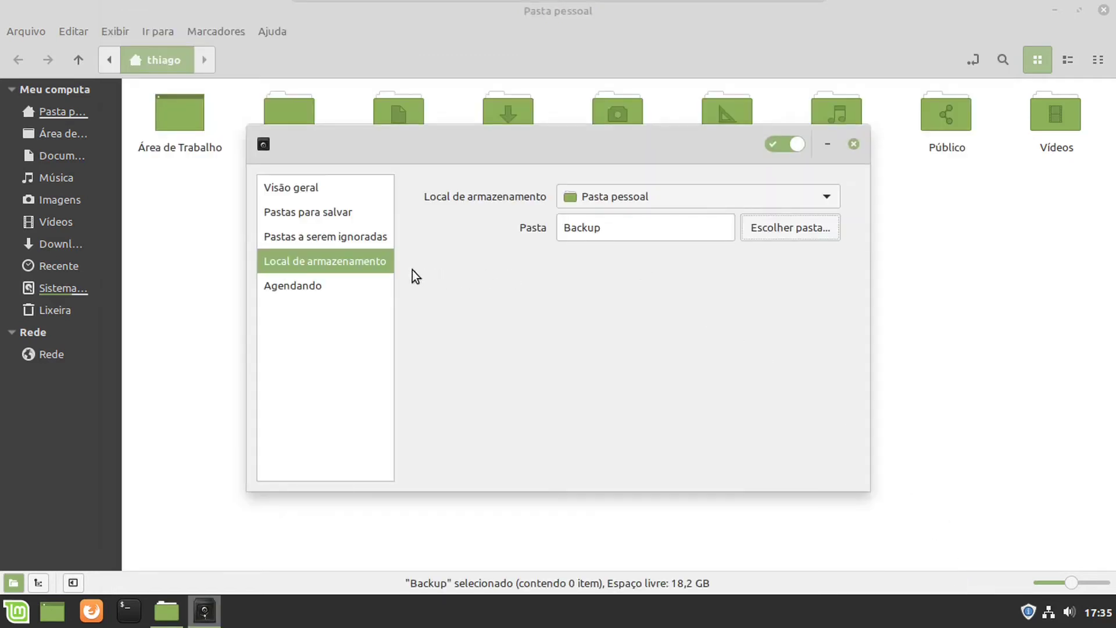
Check the ignored folders and the overview, and set the weekly schedule's retention (Manter) to Pelo menos um ano.
click(322, 239)
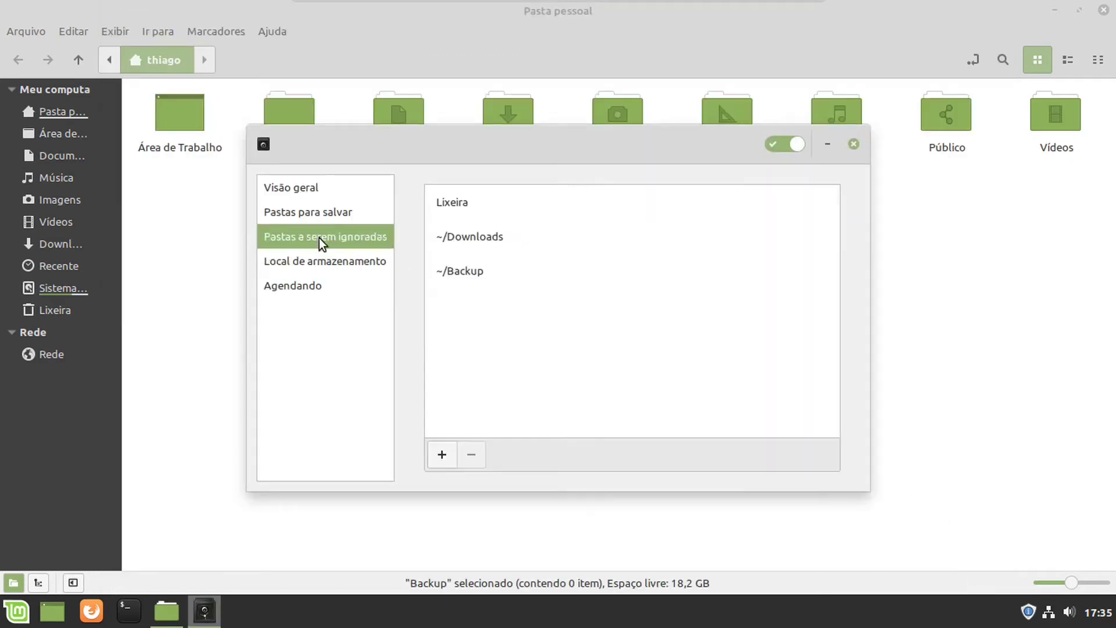
click(321, 193)
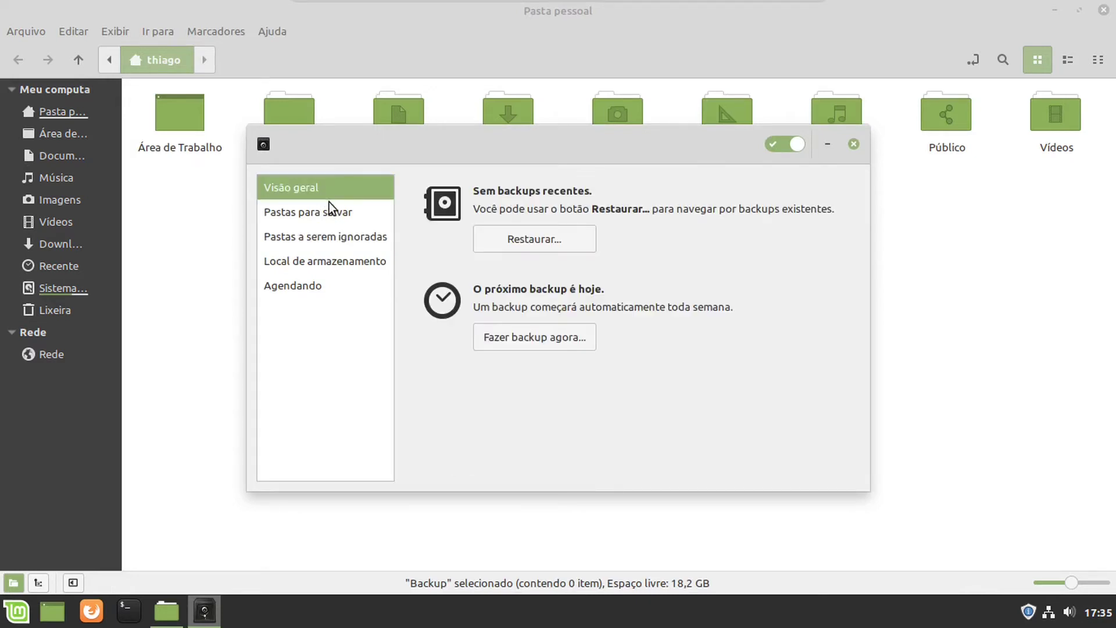
click(322, 290)
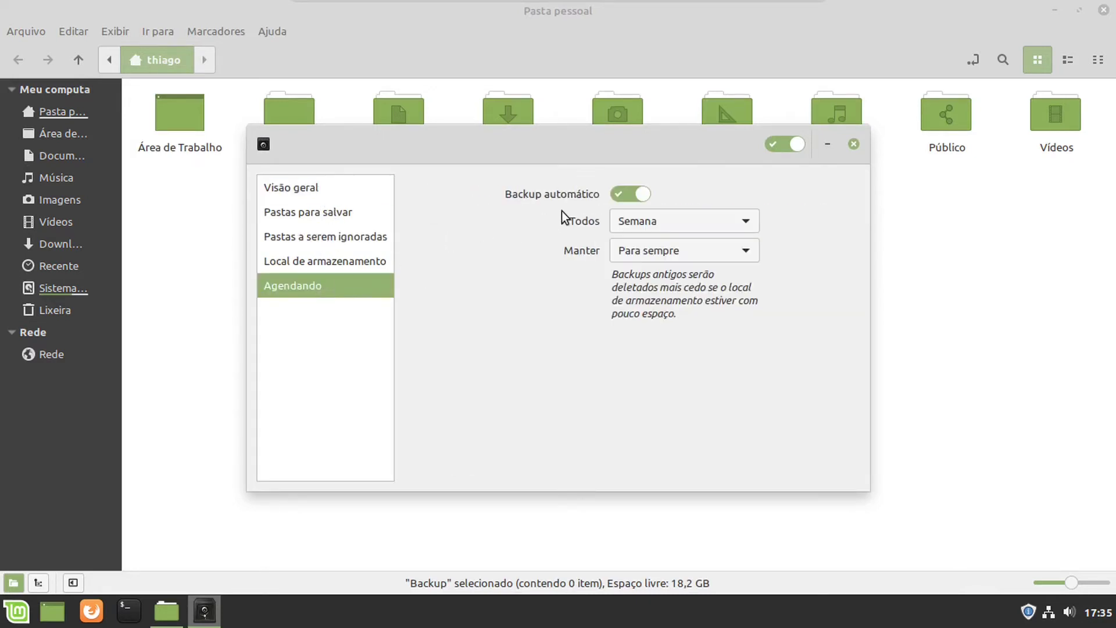
click(734, 222)
click(733, 223)
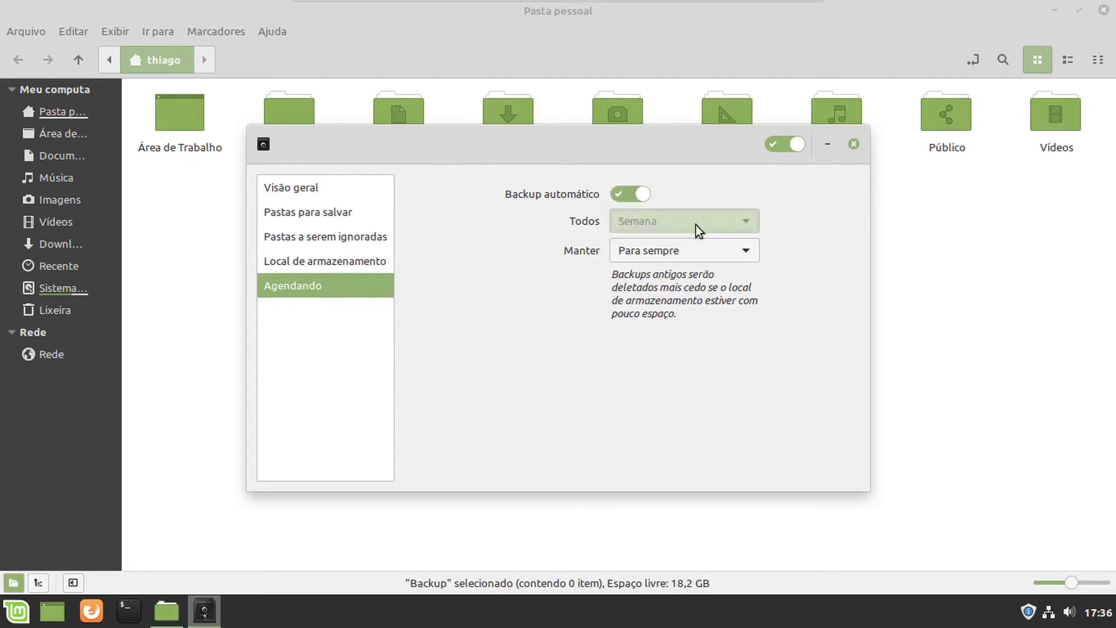
click(747, 253)
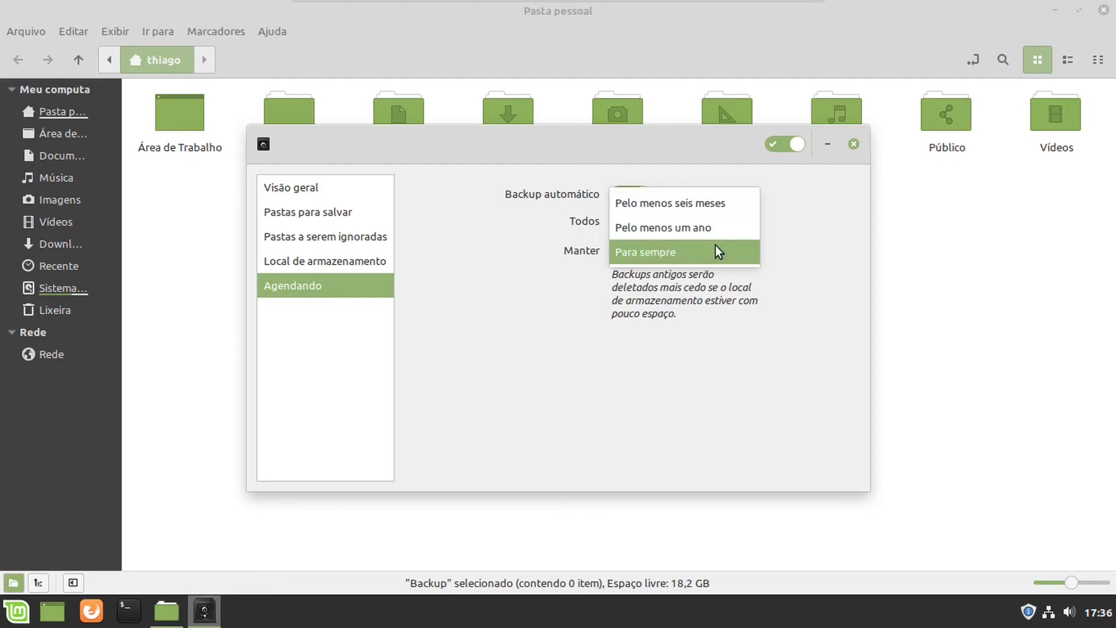
click(674, 277)
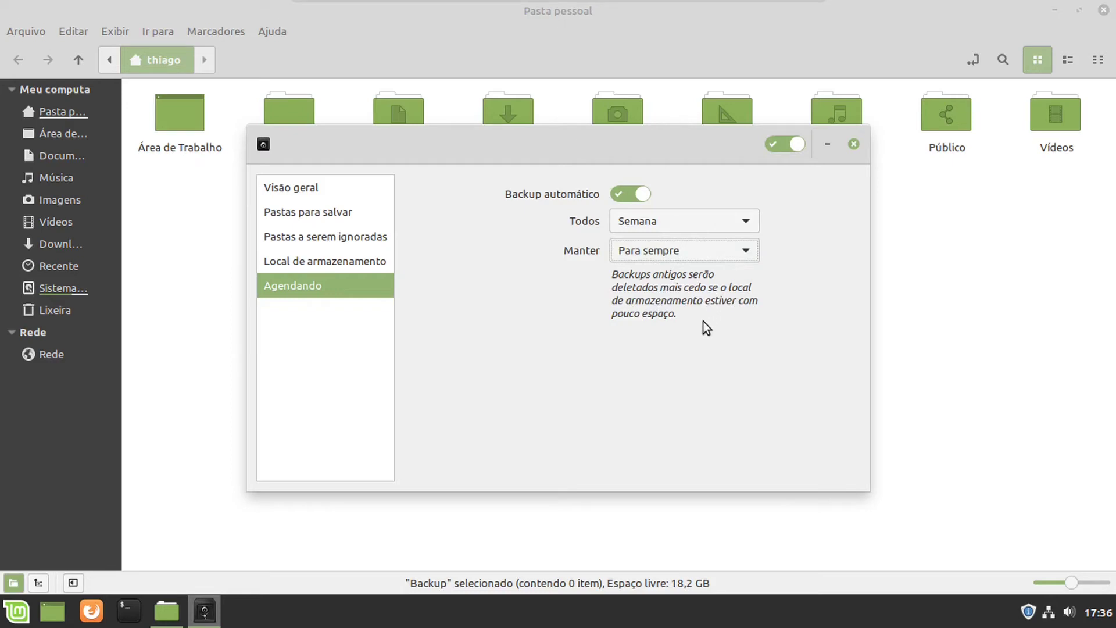
click(747, 250)
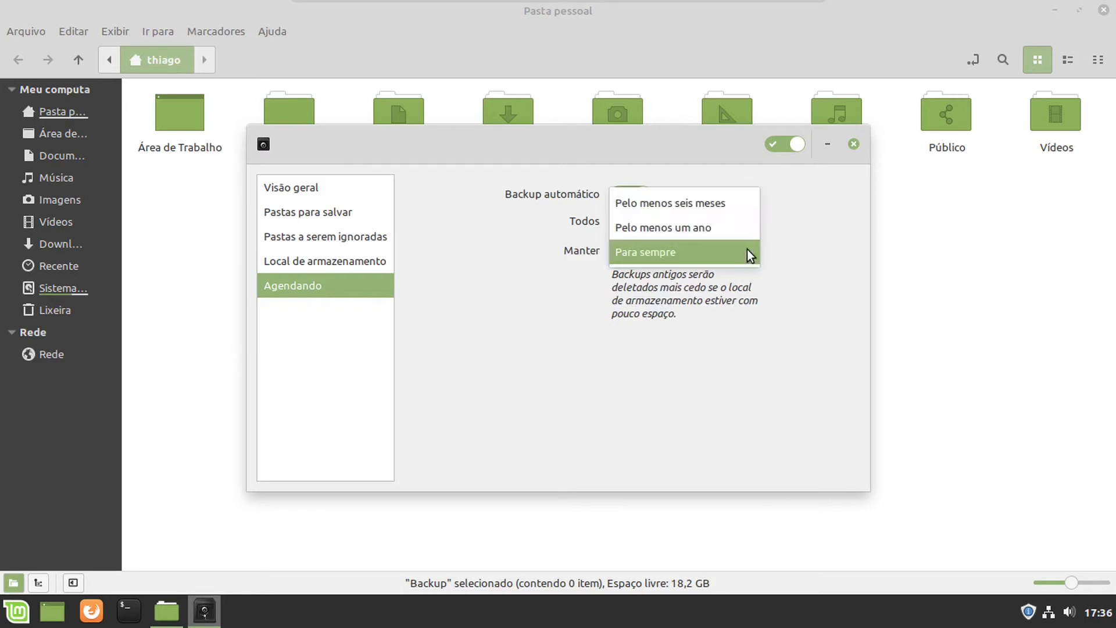
click(709, 222)
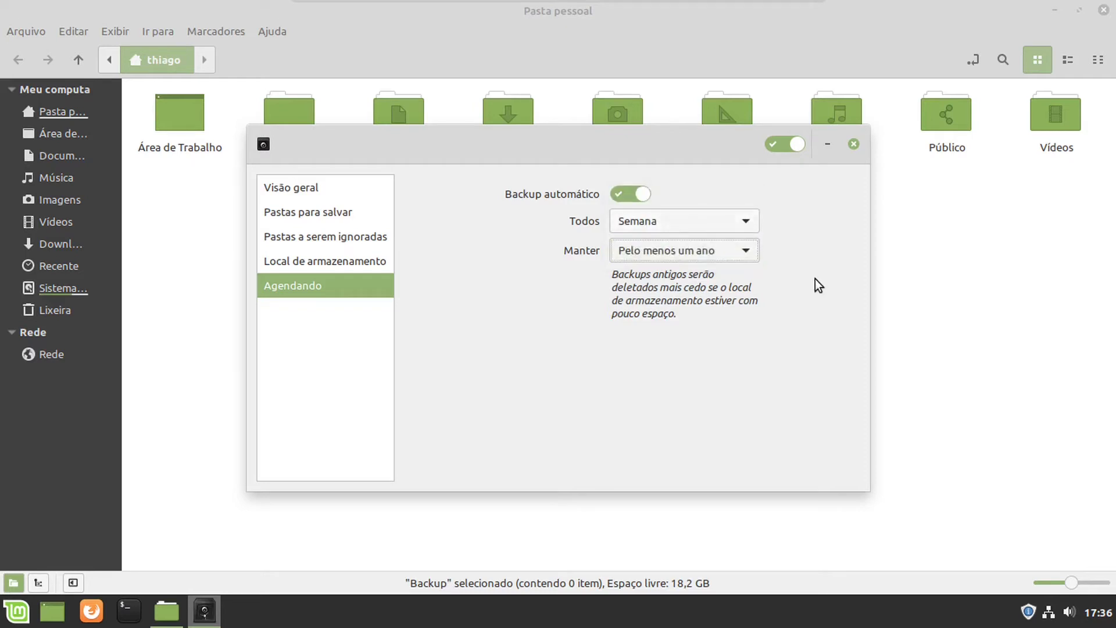
Look through the retention options again, and review the storage location, ignored folders, folders to save and overview.
click(700, 254)
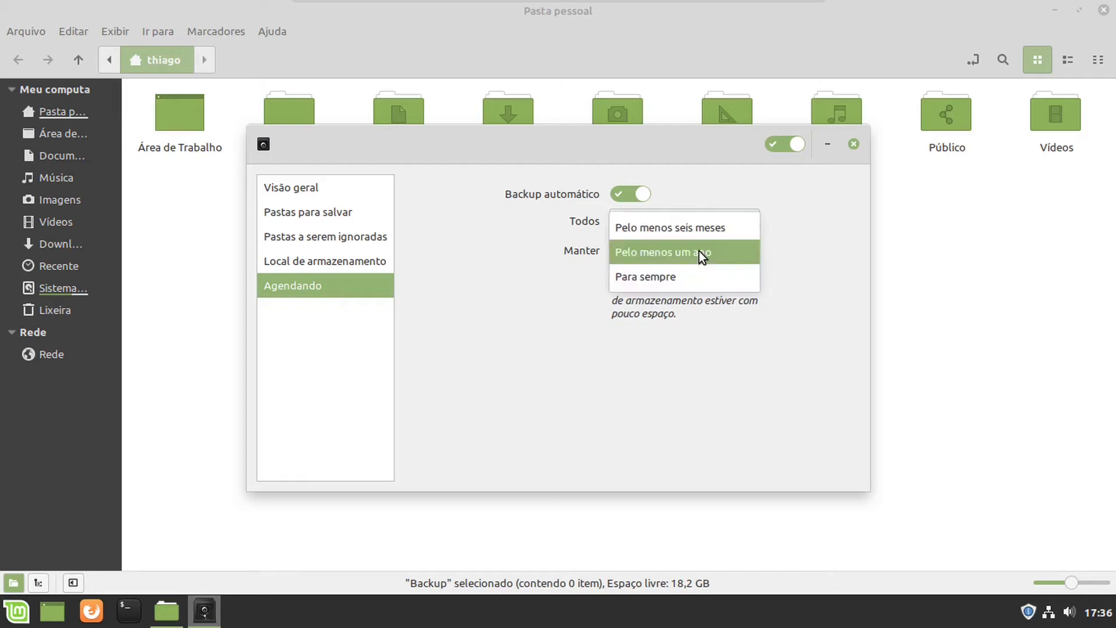
click(726, 254)
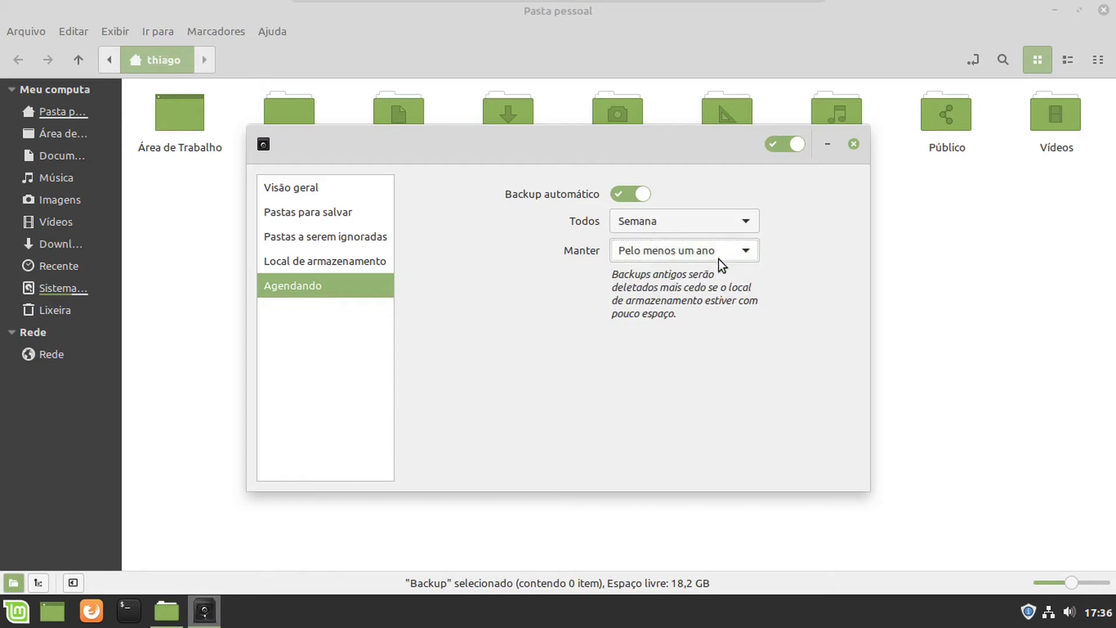
click(747, 252)
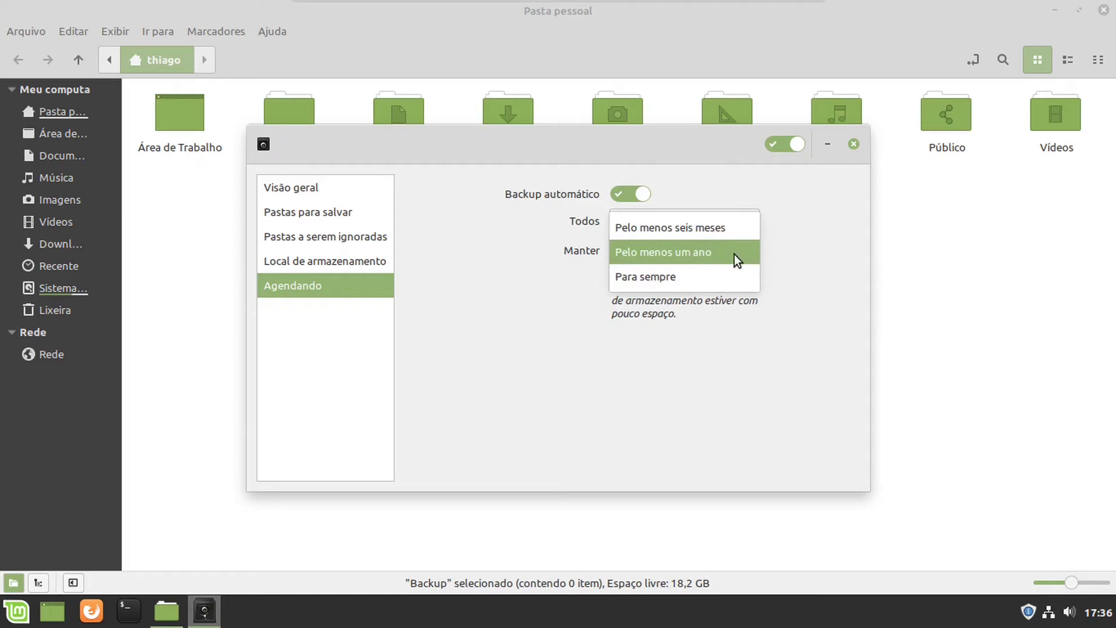
click(735, 254)
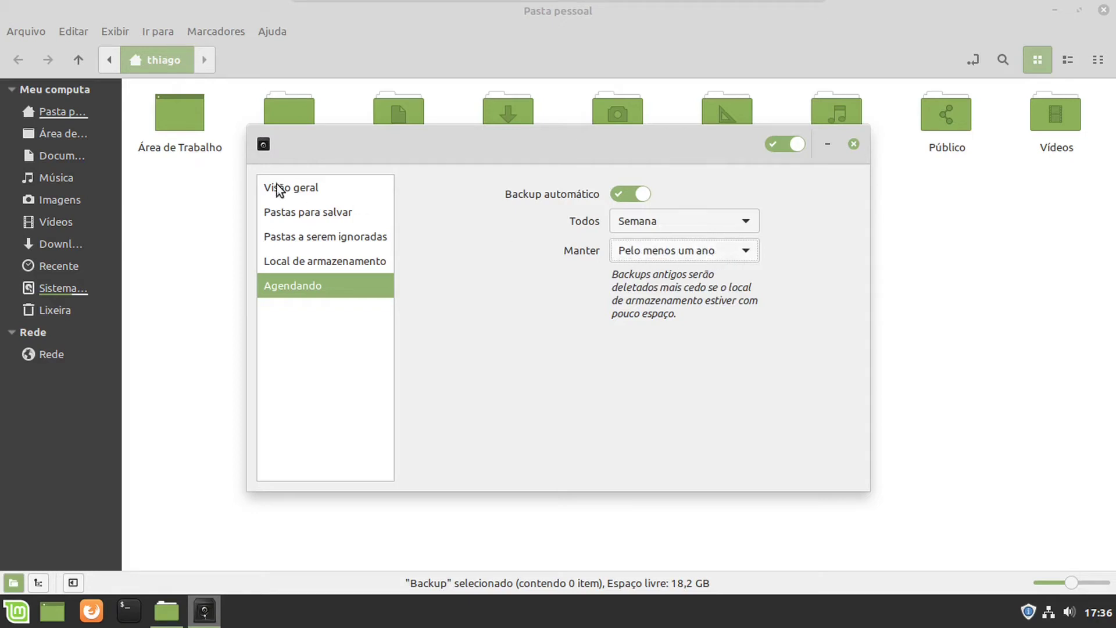
click(333, 263)
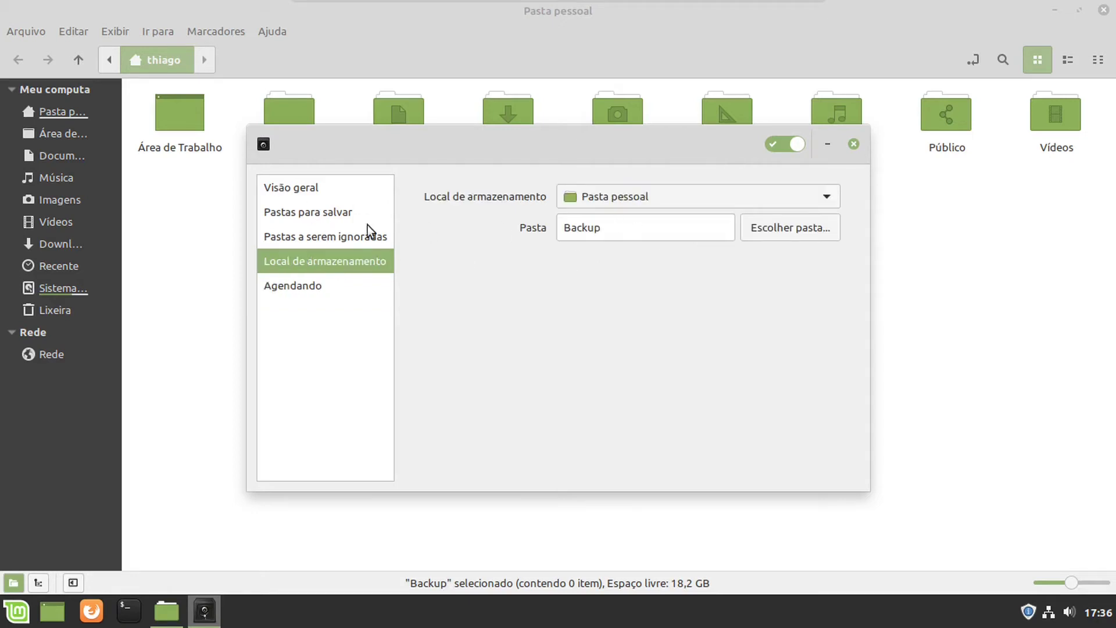
click(325, 236)
click(329, 209)
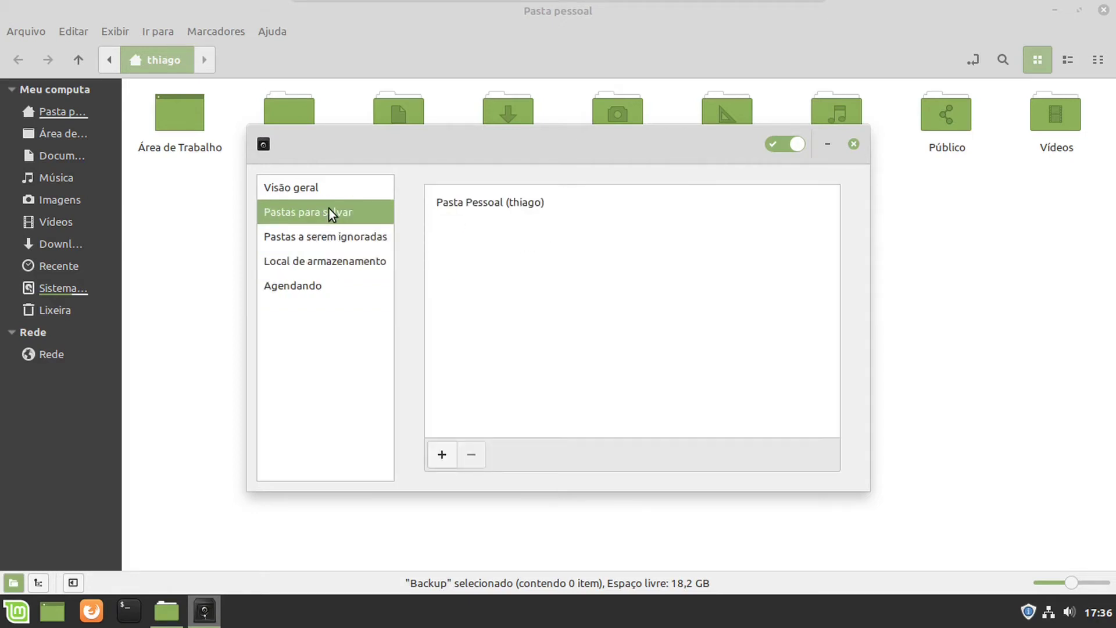
click(319, 186)
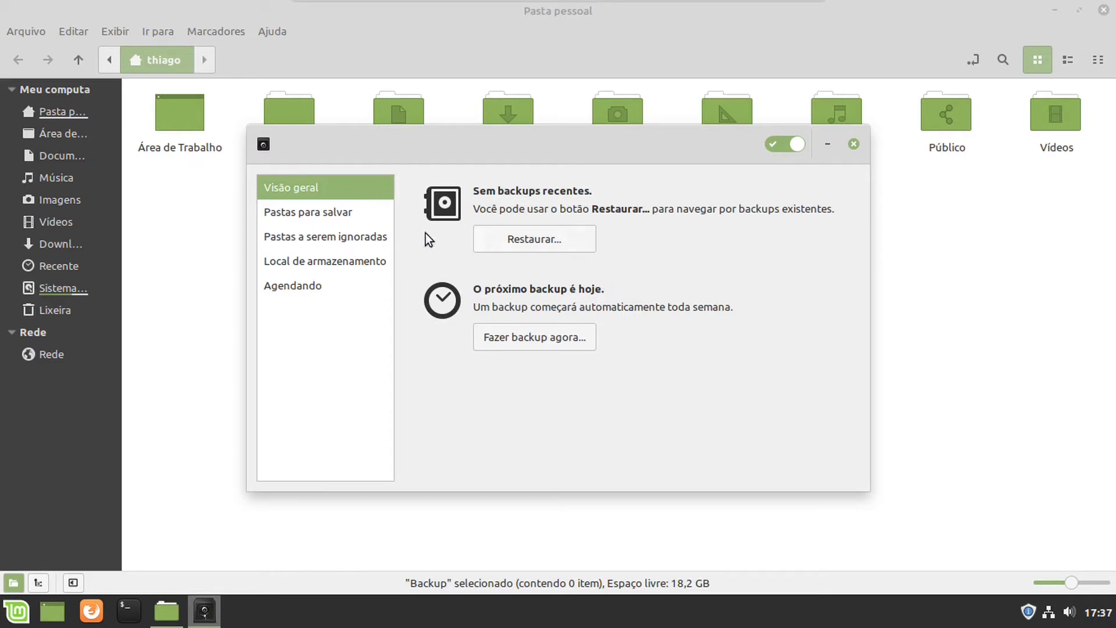
Start a backup immediately, install the required packages and authenticate with the account password.
click(550, 337)
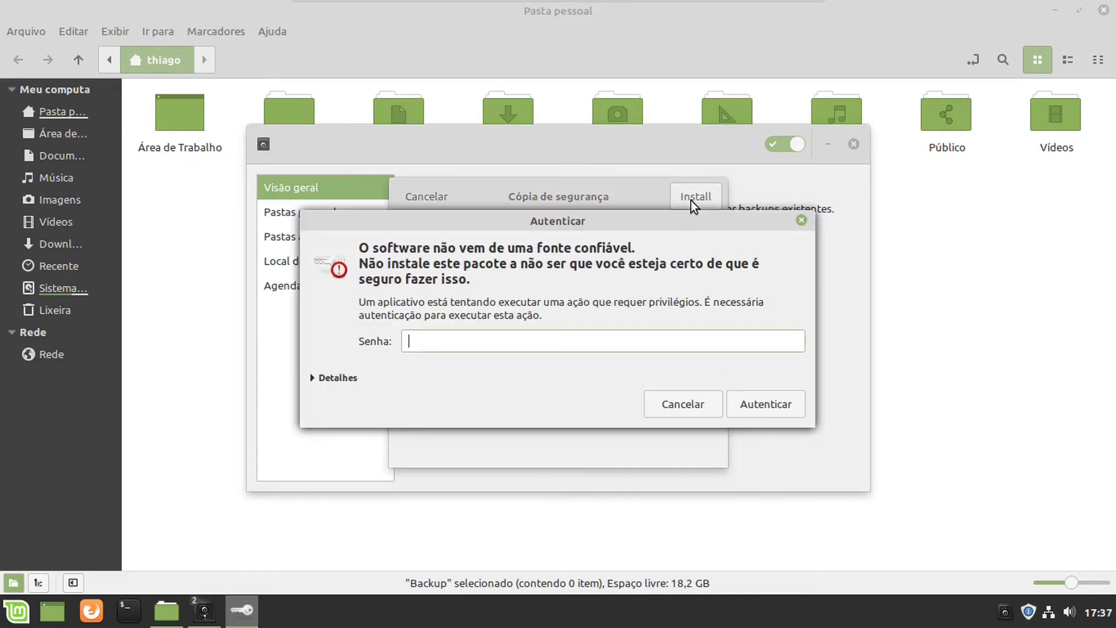
text(******)
key(Return)
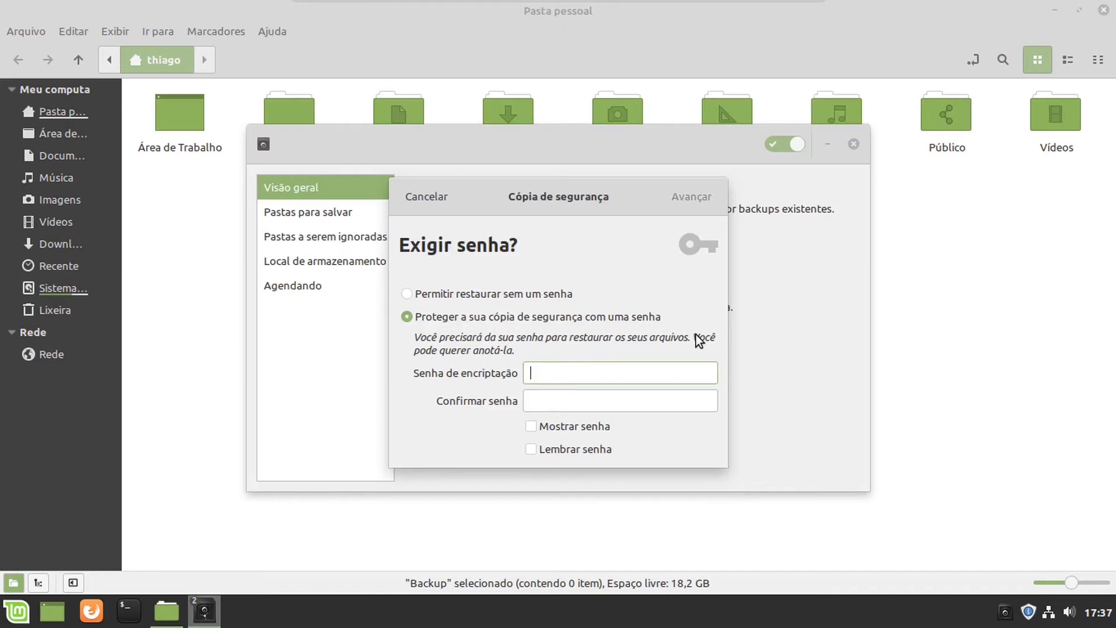
Protect the backup with an encryption password, enter and confirm it, have it remembered (Lembrar senha), and begin the backup.
click(517, 294)
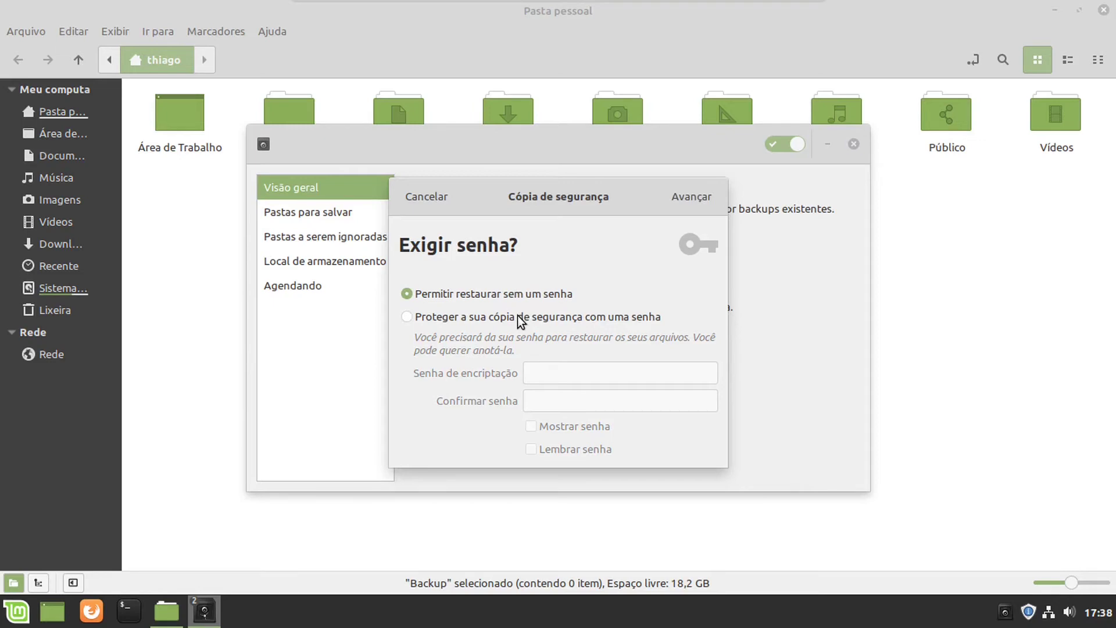
click(519, 318)
click(588, 372)
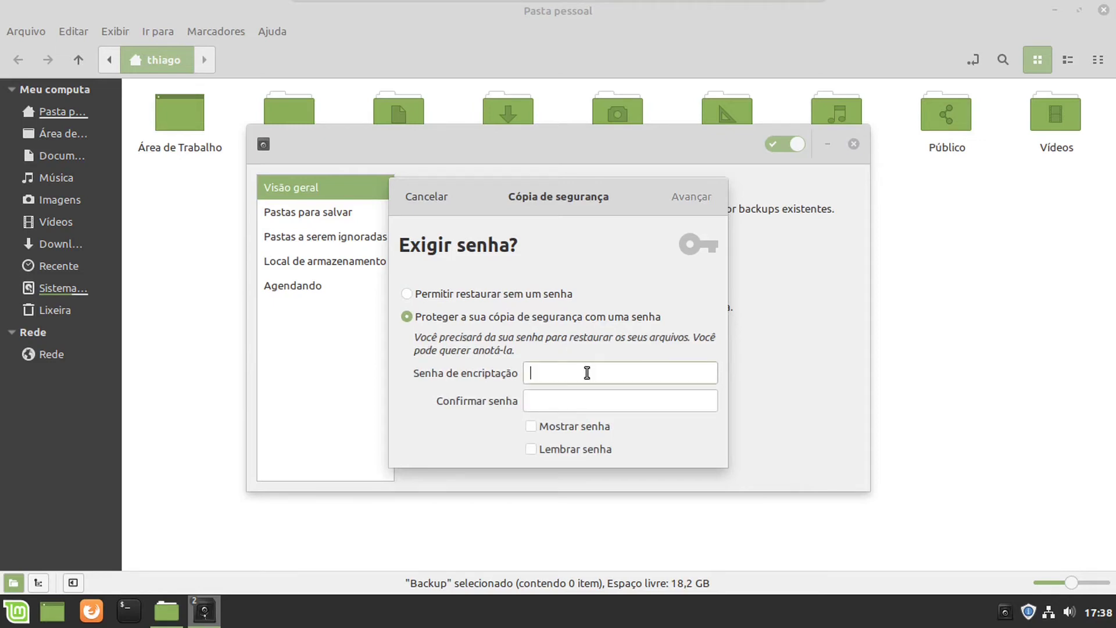
text(••••••)
key(Tab)
text(••••••)
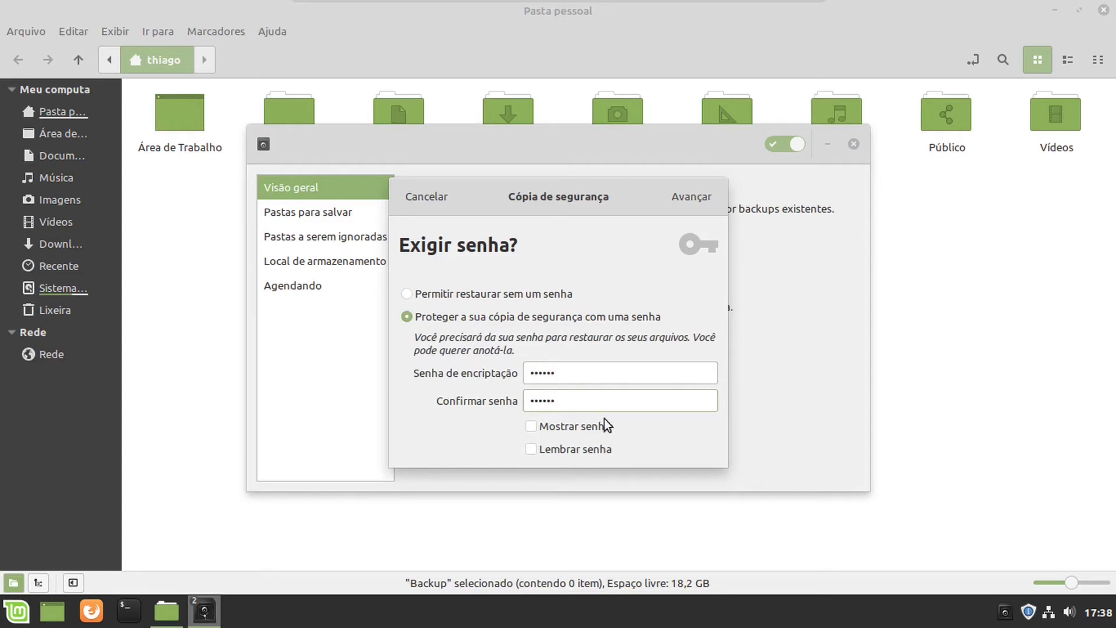
click(600, 452)
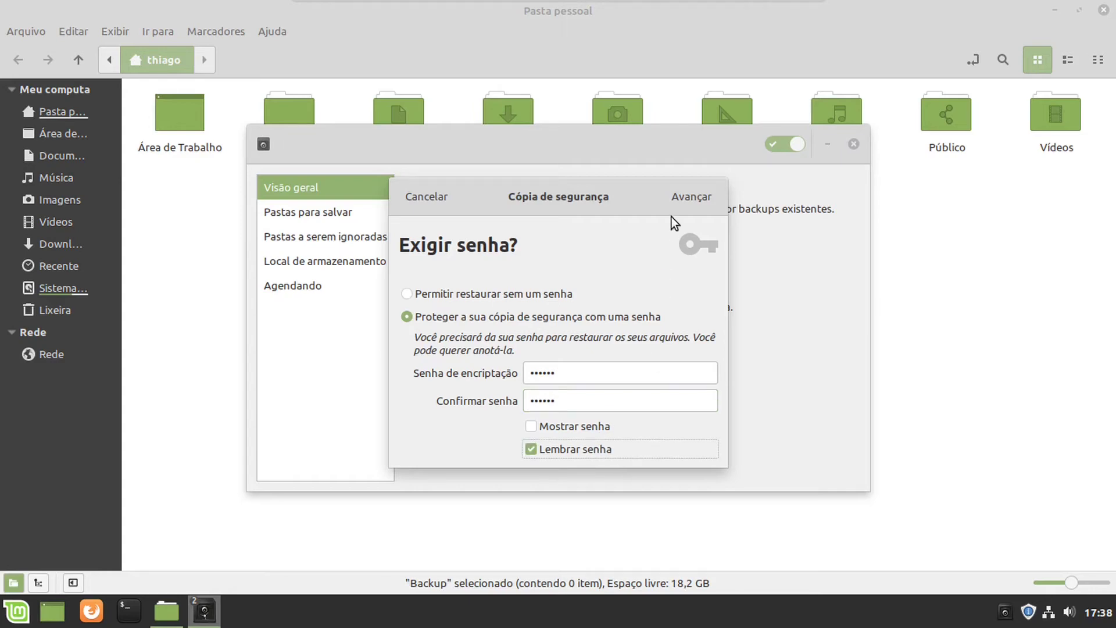
click(695, 197)
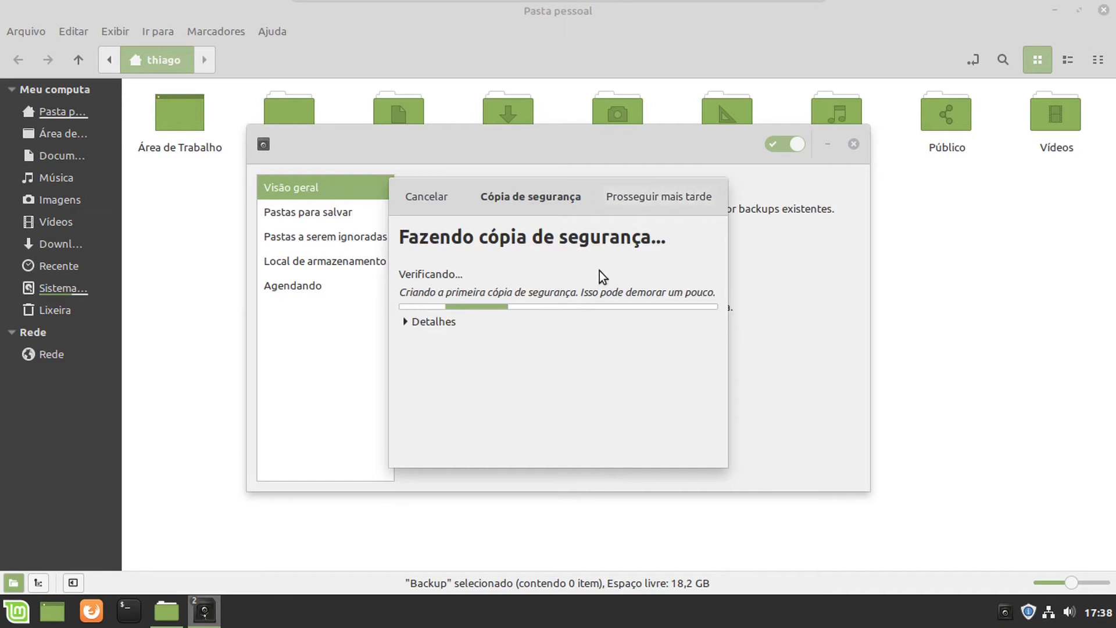
Examine the running backup's details and the hidden files in the personal folder, and hide those files again.
click(431, 321)
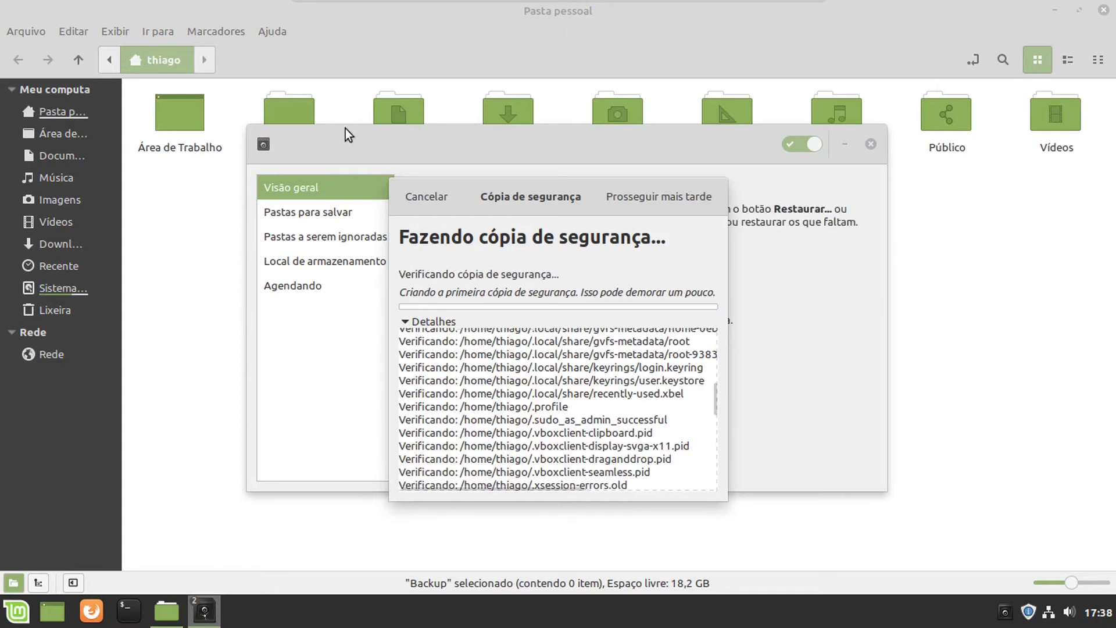
click(166, 610)
click(456, 314)
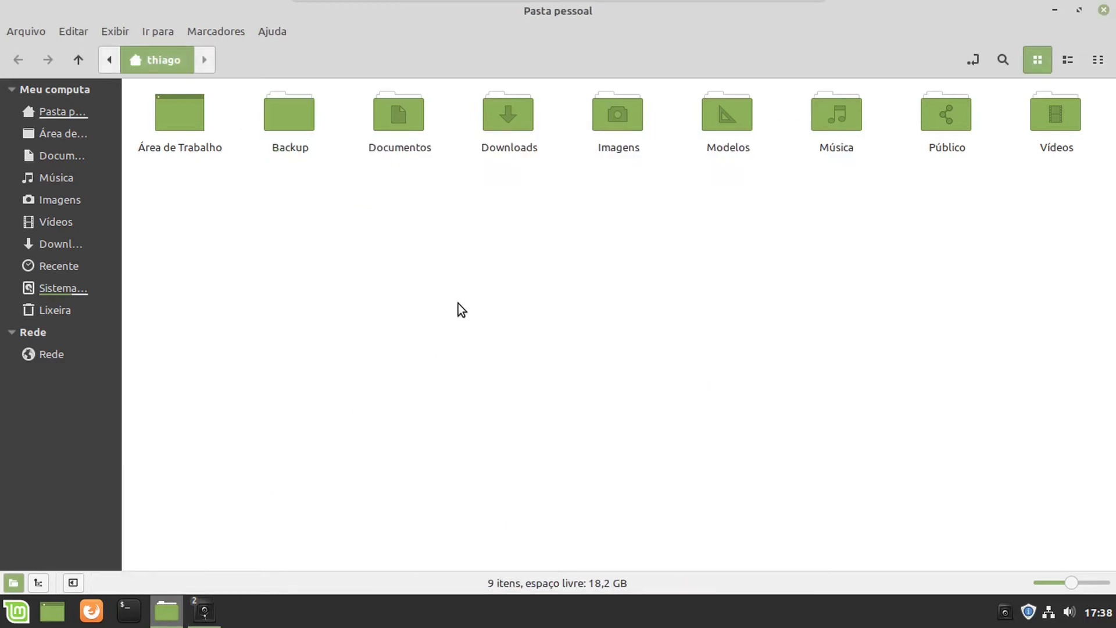
key(ctrl+h)
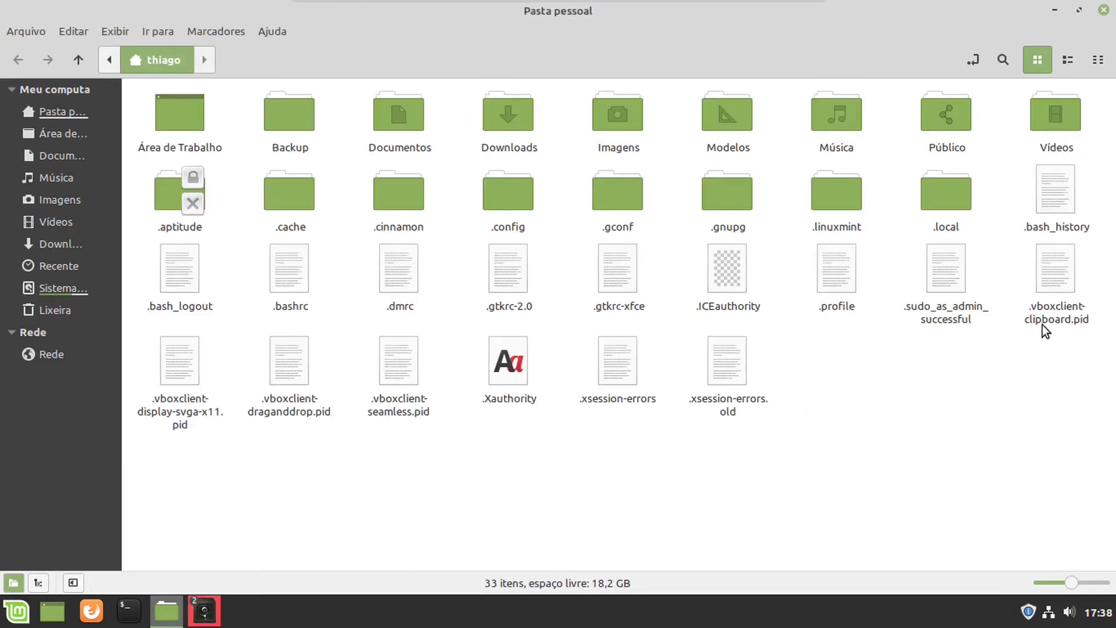
key(ctrl+h)
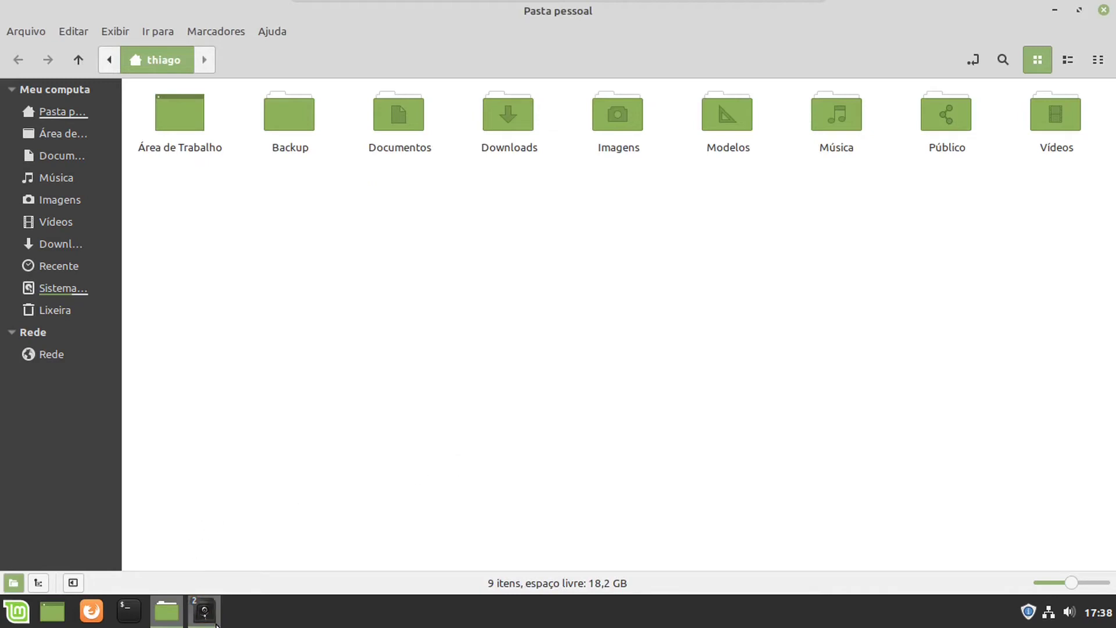
Close the backup completion report and return to the main Backups window.
click(204, 610)
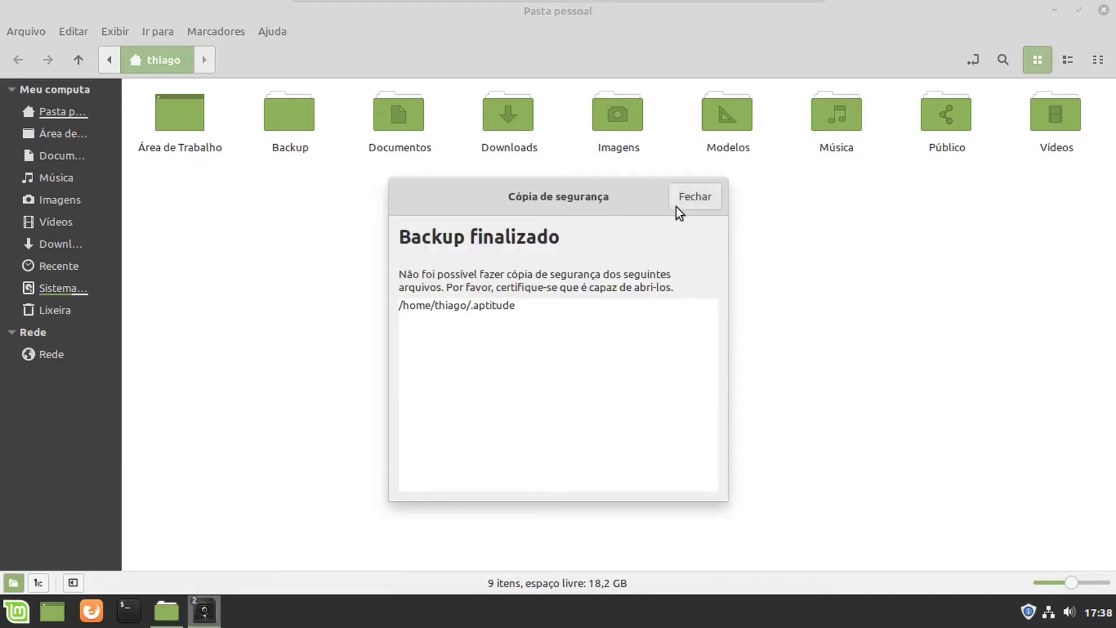
click(693, 197)
click(212, 614)
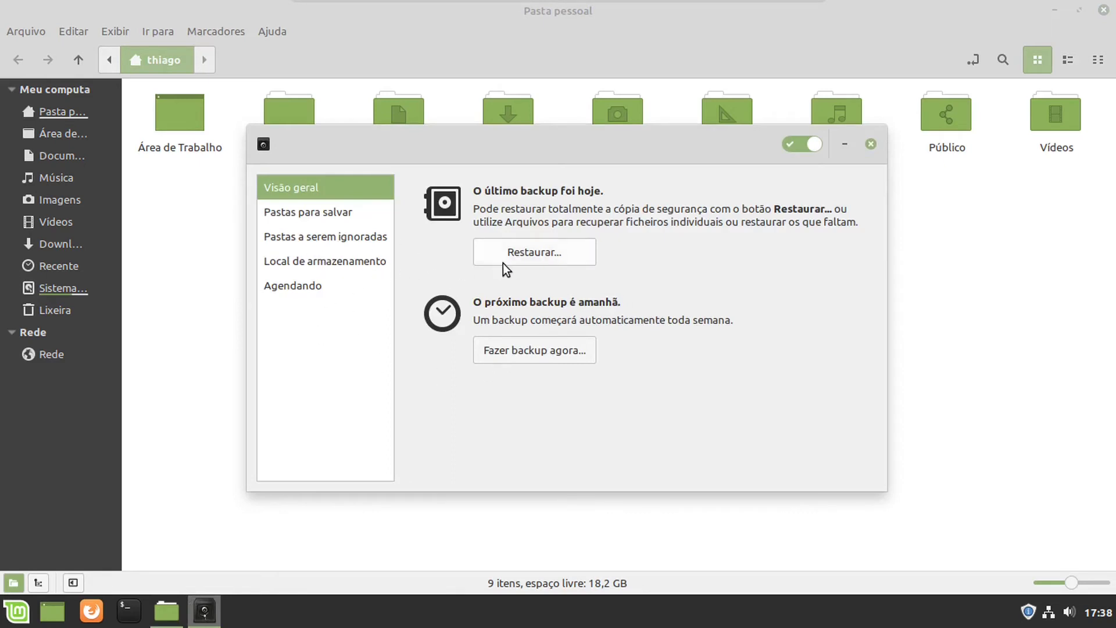
Look through the restore options for backup location and date, cancel the restore, and close the Backups window.
click(528, 251)
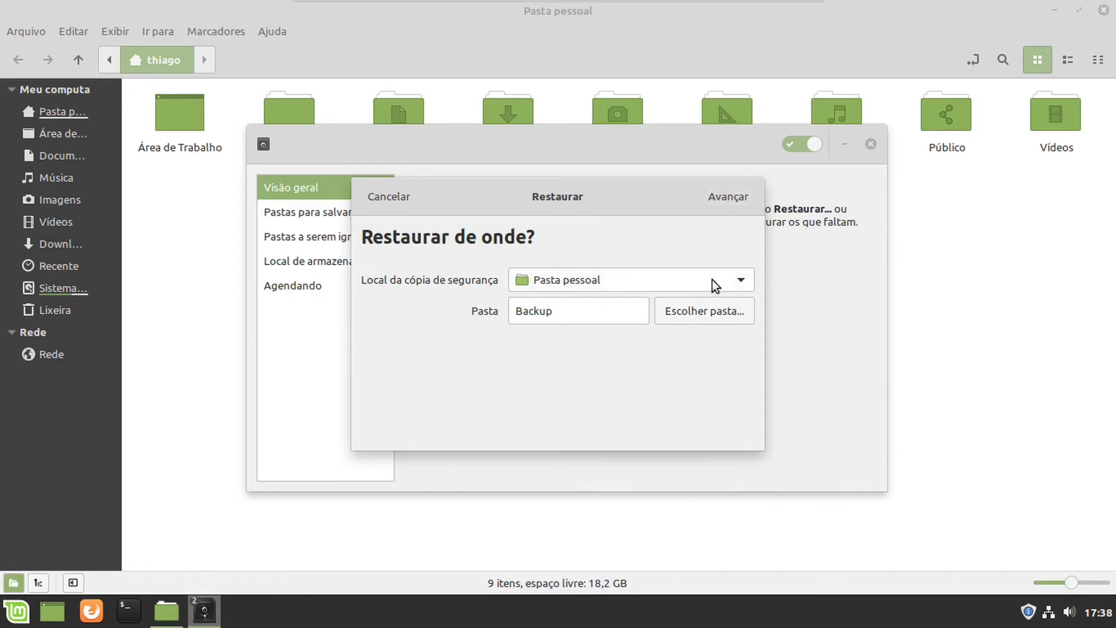
click(730, 197)
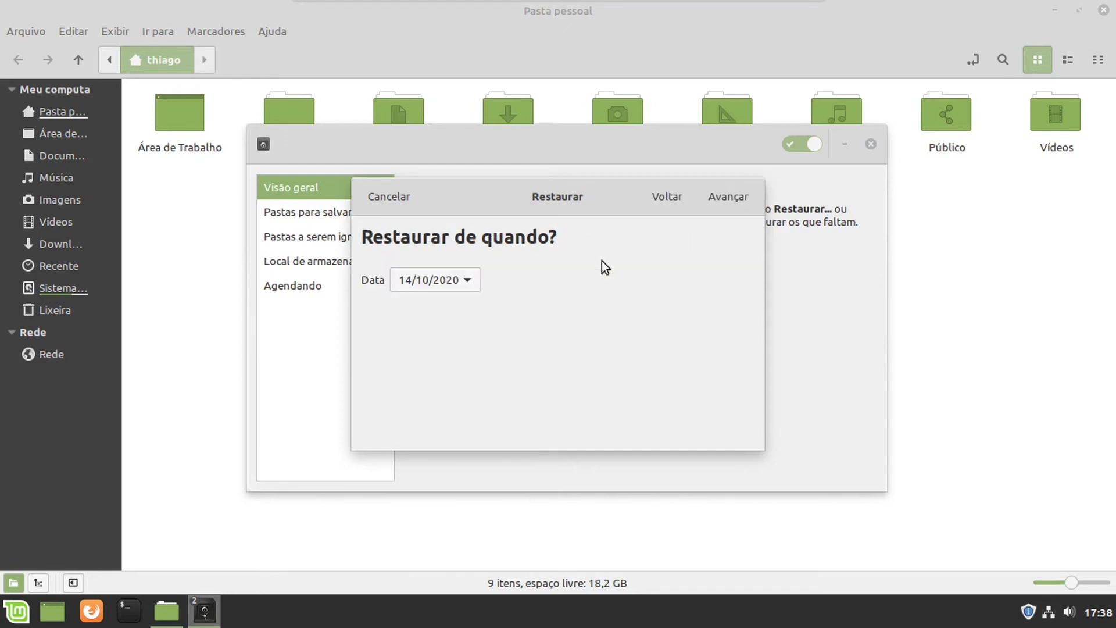
click(467, 280)
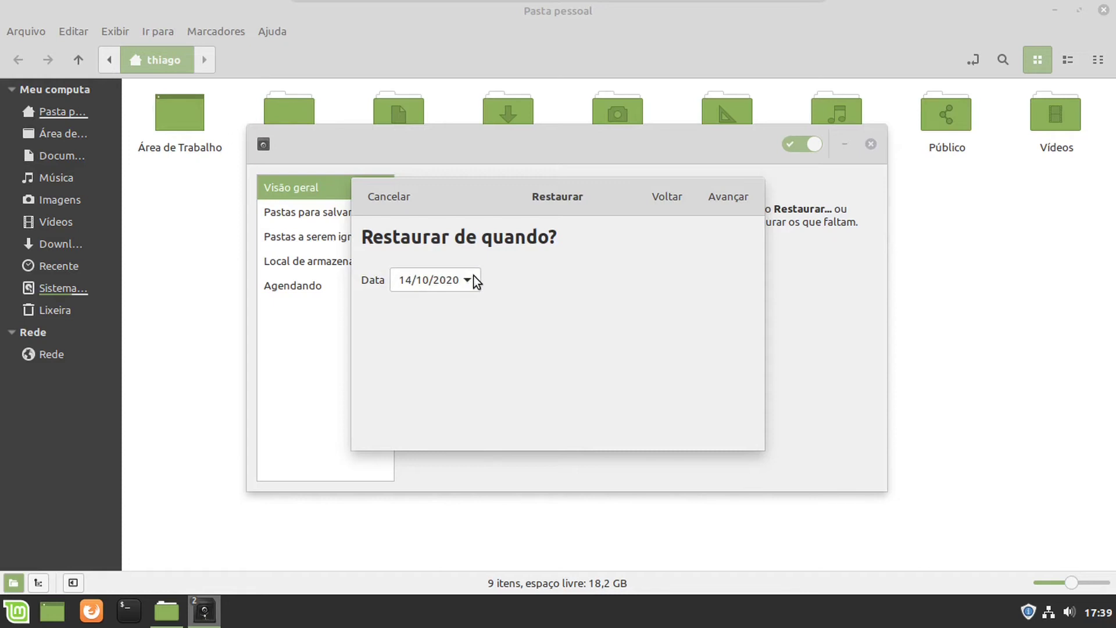
click(364, 209)
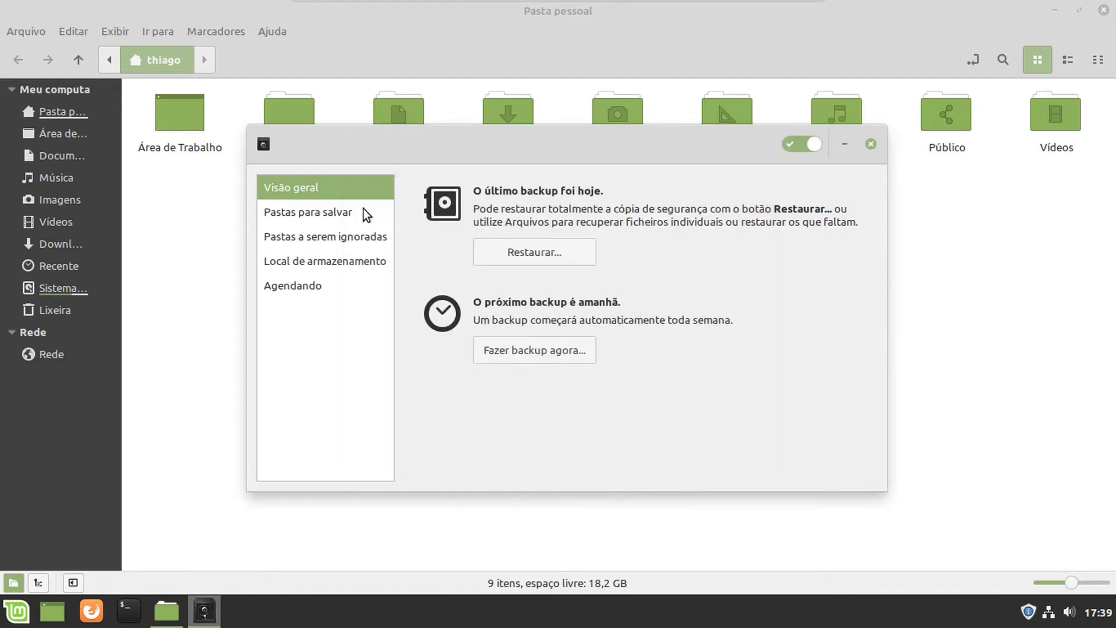
click(870, 144)
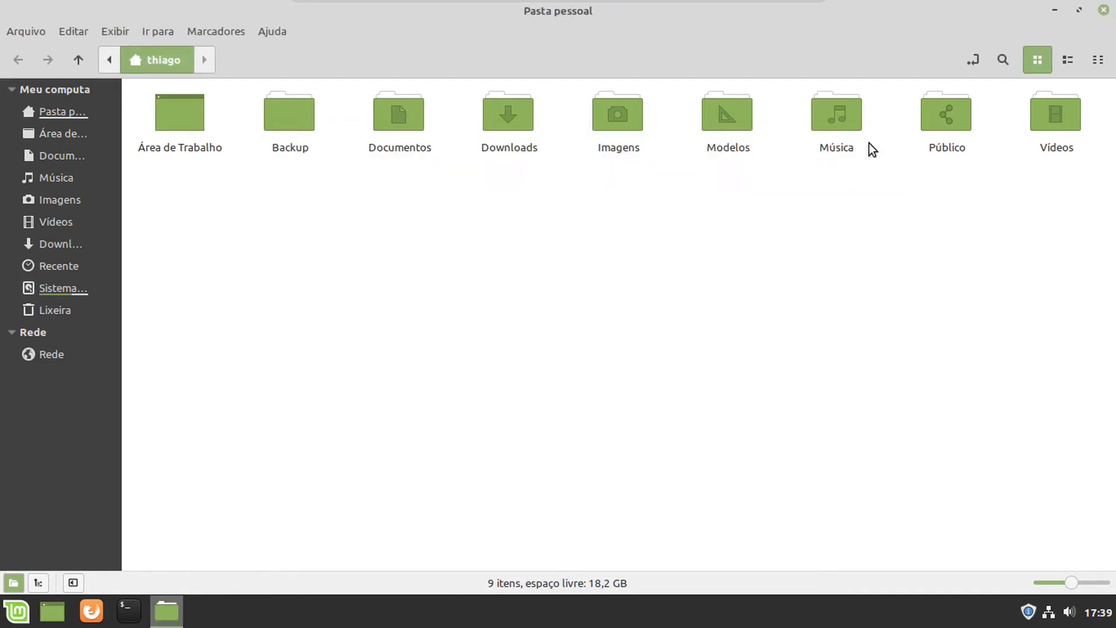
Open the Backup folder in the personal folder and examine the generated duplicity backup files.
double_click(303, 113)
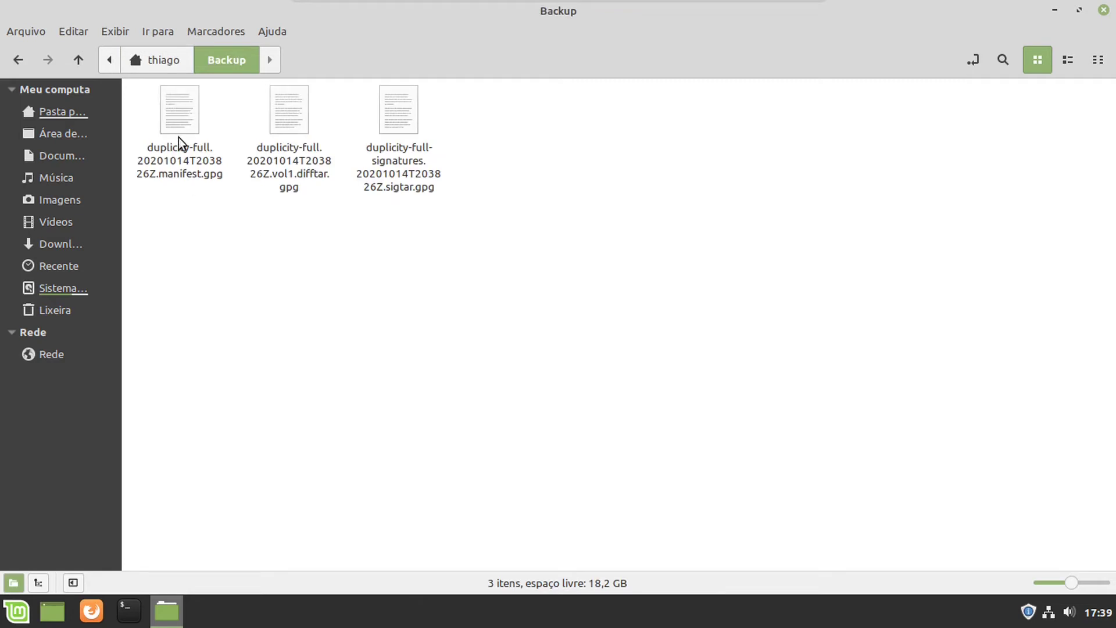
click(297, 130)
click(399, 148)
click(295, 147)
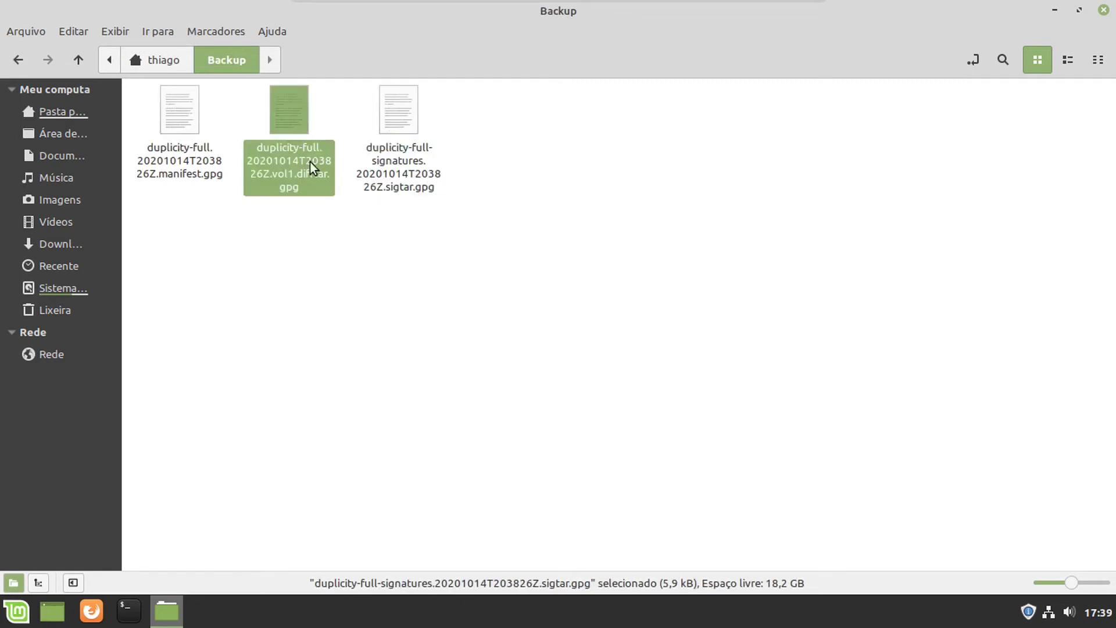
Inspect the manifest, difftar volume and signatures files in the Backup folder, selecting them together and individually, and clear the selection.
click(400, 102)
drag(450, 133, 164, 138)
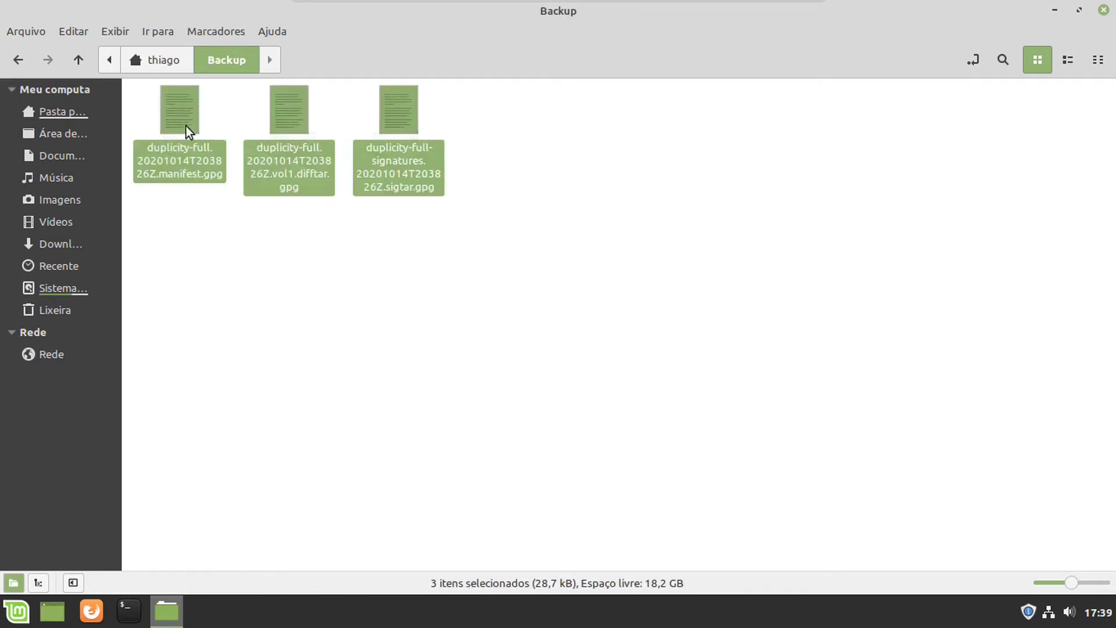
right_click(183, 127)
click(284, 382)
click(854, 531)
click(182, 155)
click(277, 151)
click(389, 169)
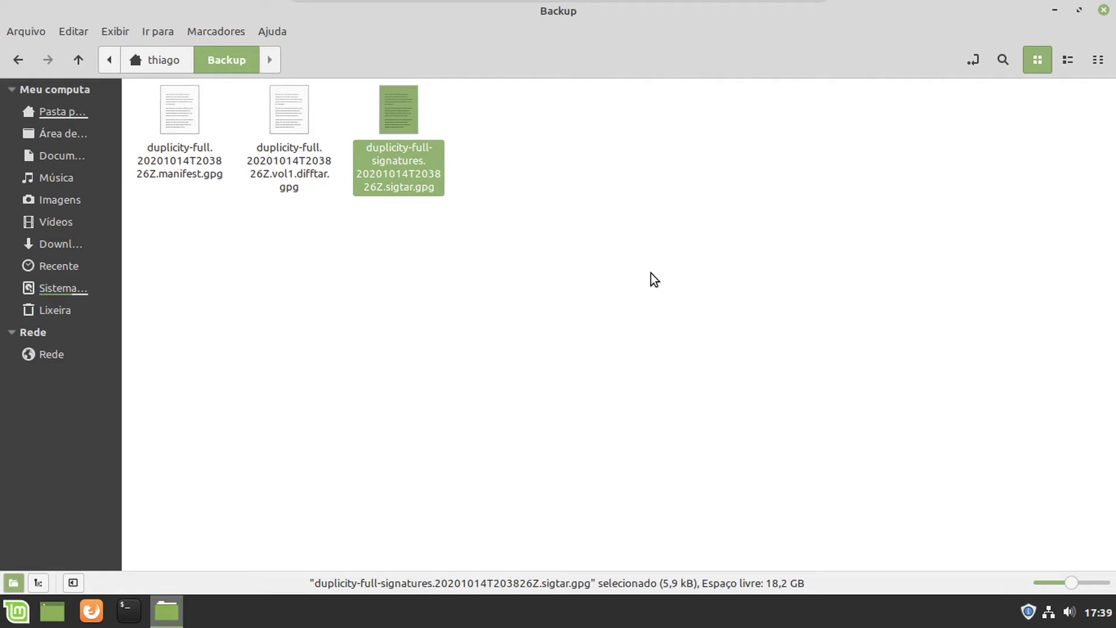
drag(503, 156, 183, 151)
click(218, 256)
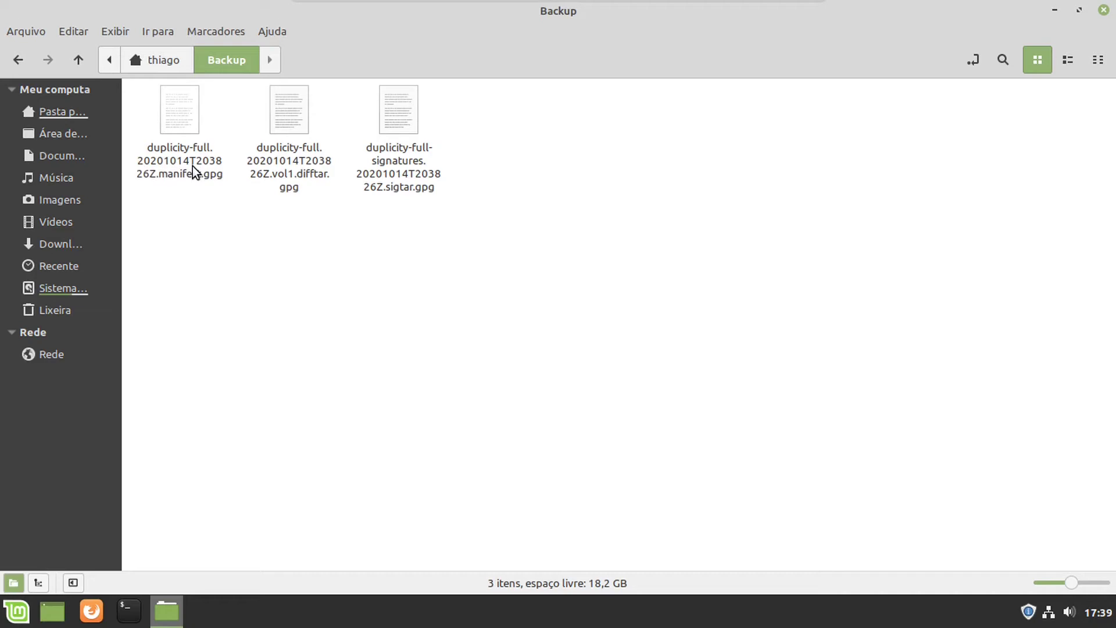
key(ctrl+alt+Left)
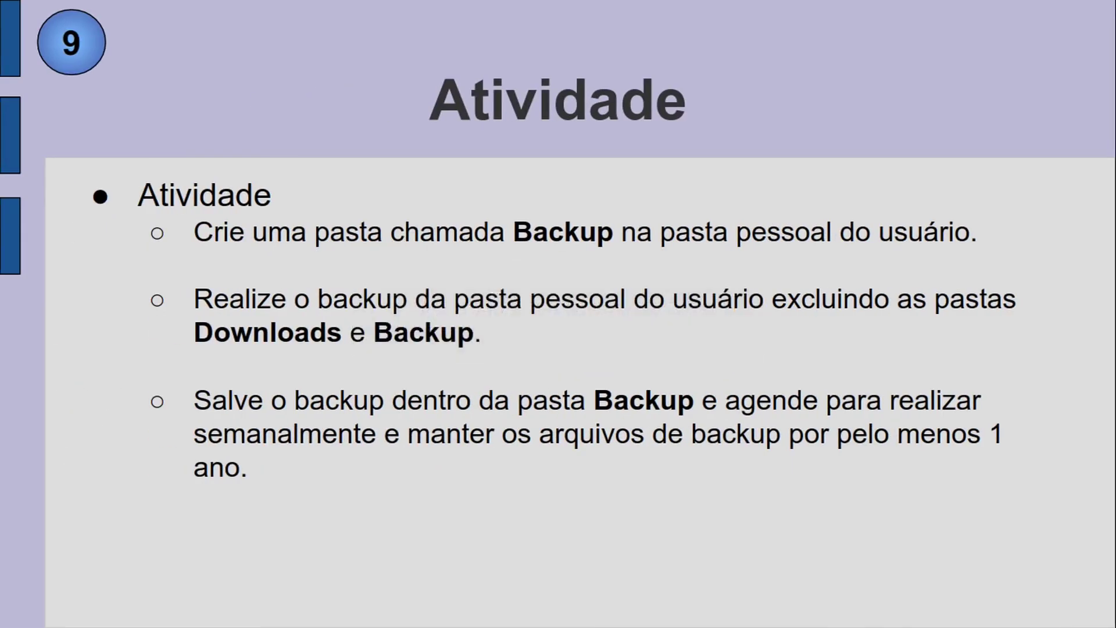
key(Right)
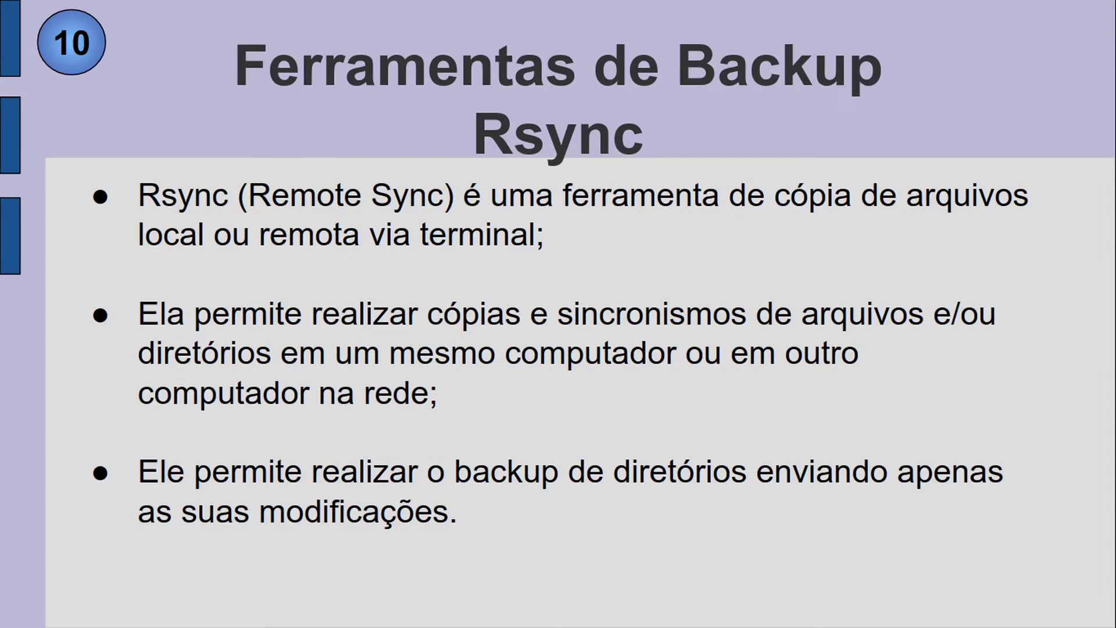
key(Left)
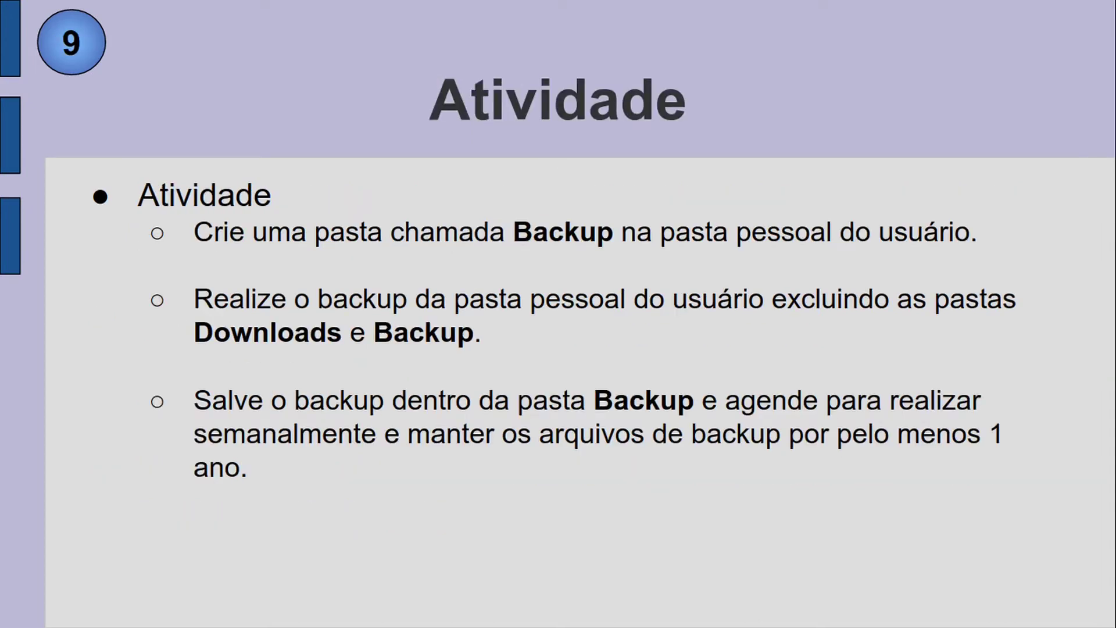
key(Right)
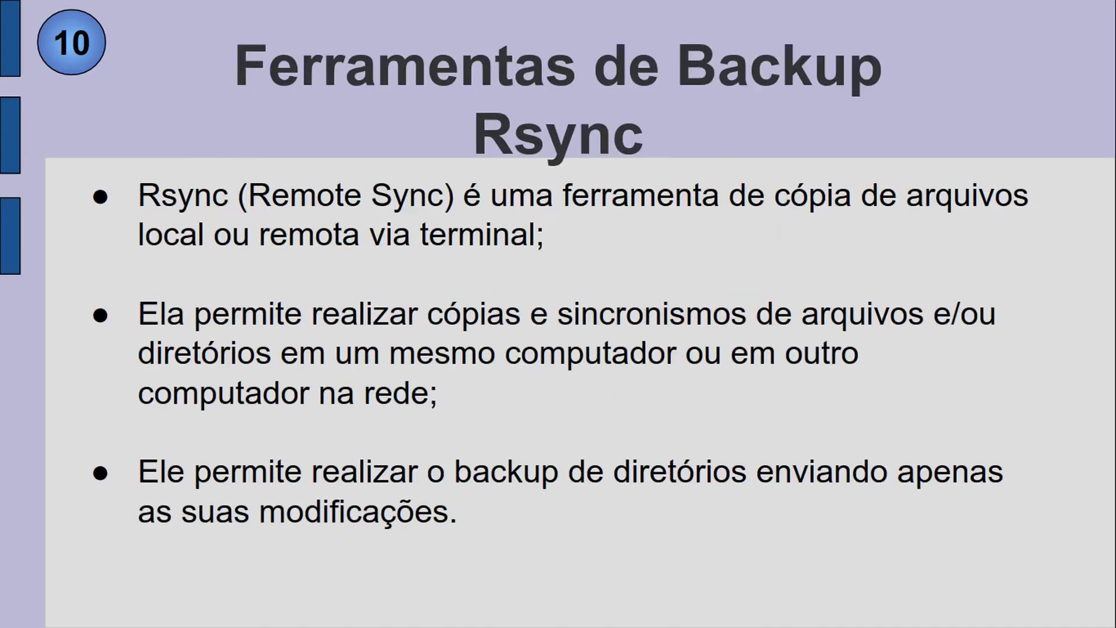